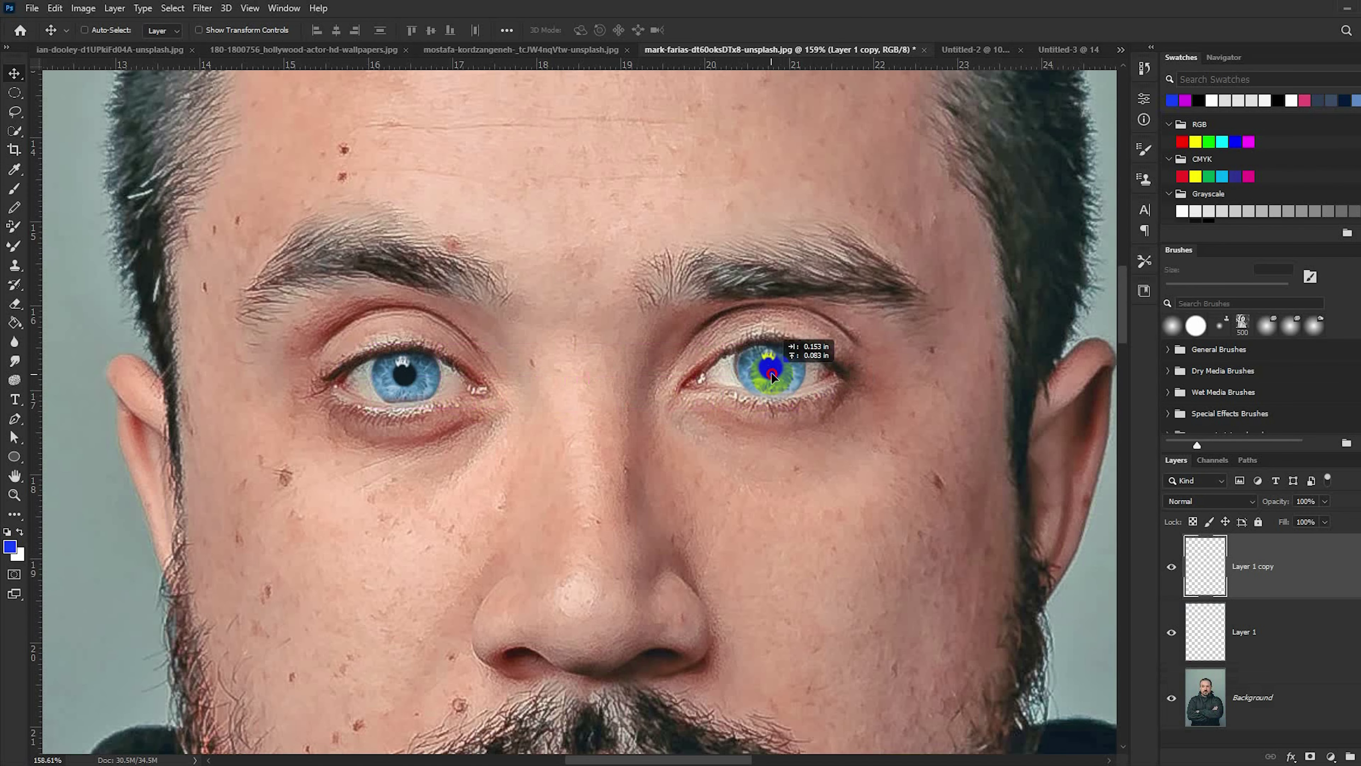
pyautogui.moveTo(771, 372); pyautogui.dragTo(766, 371)
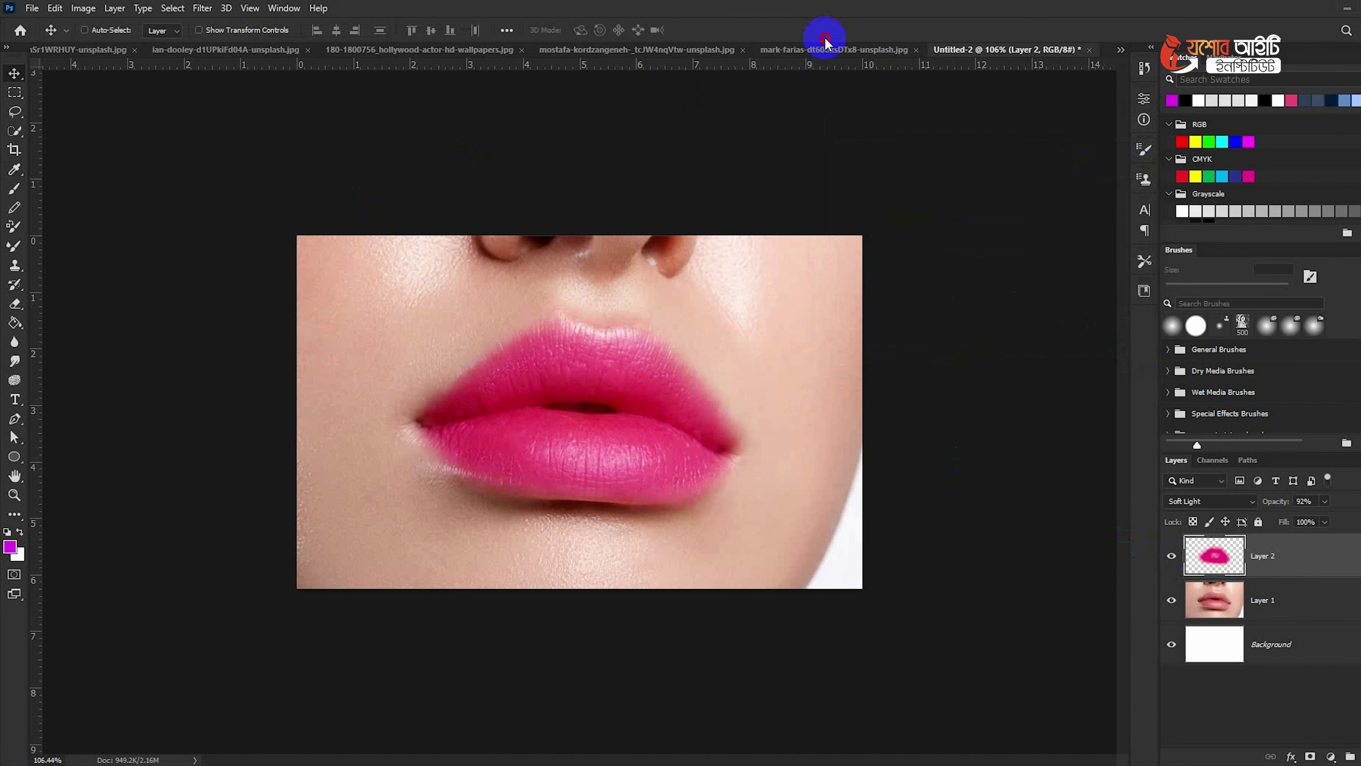
pyautogui.click(824, 43)
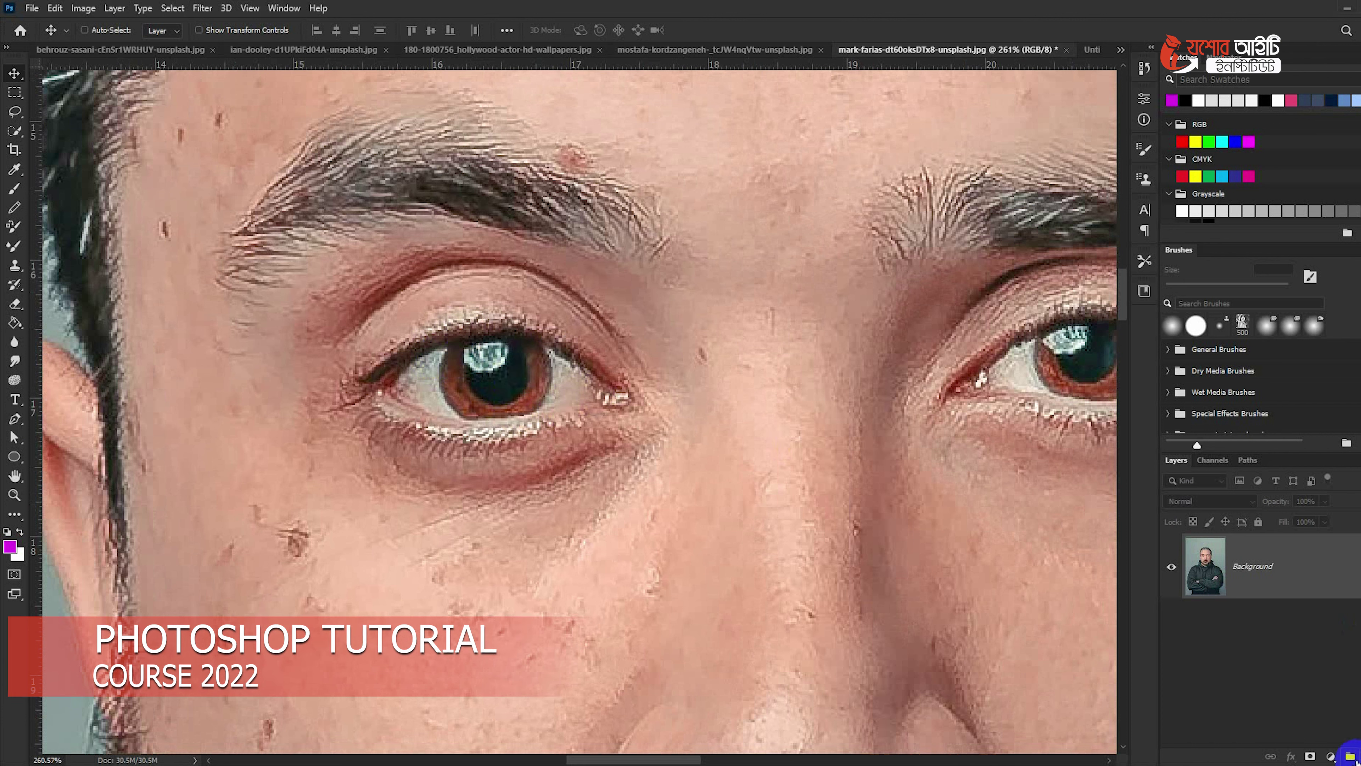
# Add a new empty Layer 1 and set the foreground colour to blue for the Brush.
pyautogui.click(1350, 756)
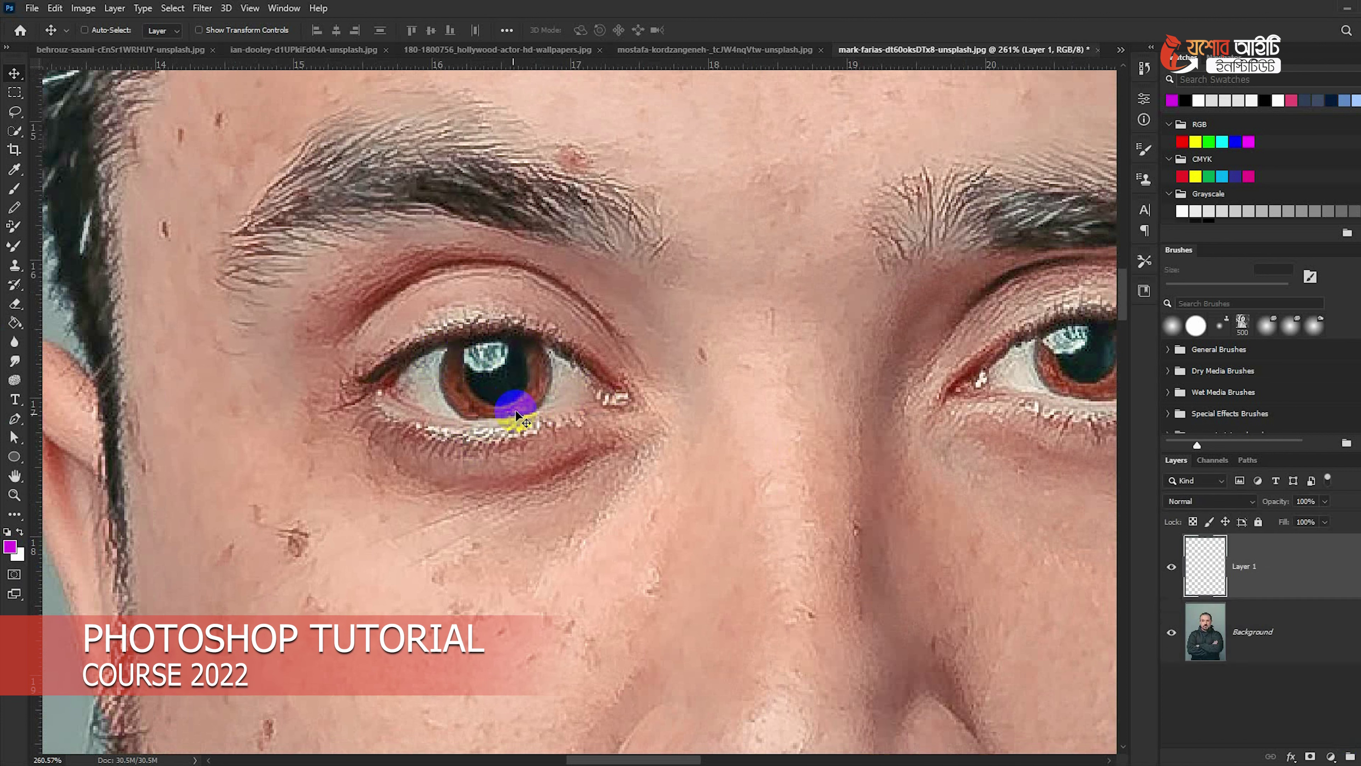
pyautogui.click(10, 547)
pyautogui.click(1027, 335)
pyautogui.click(1159, 268)
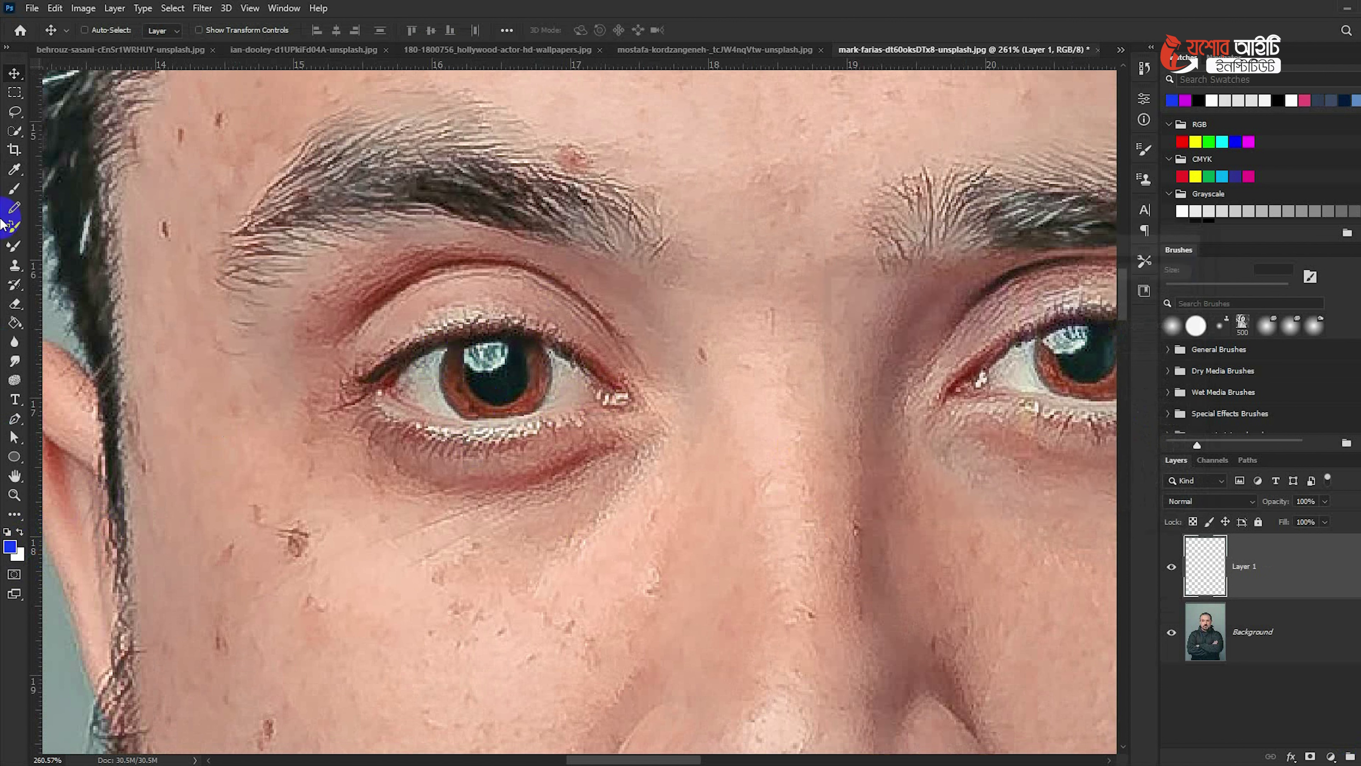
pyautogui.click(15, 190)
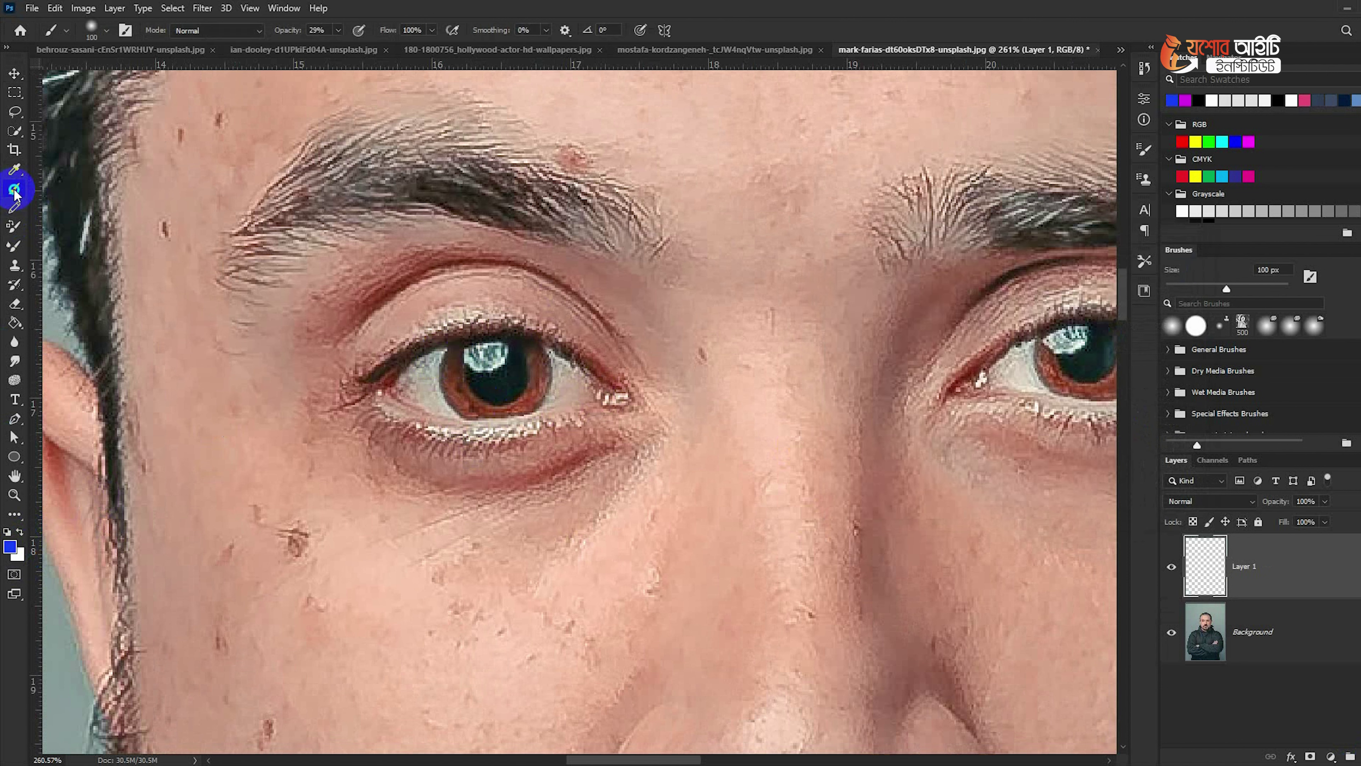
# Paint the left iris solid blue with a progressively smaller brush.
pyautogui.click(469, 370)
pyautogui.press('[')
pyautogui.press('[')
pyautogui.press('[')
pyautogui.hotkey('ctrl', 'z')
pyautogui.press('[')
pyautogui.press('[')
pyautogui.click(488, 375)
pyautogui.press('[')
pyautogui.click(493, 366)
pyautogui.moveTo(299, 31); pyautogui.dragTo(653, 37)
pyautogui.press('[')
pyautogui.moveTo(501, 368)
pyautogui.mouseDown()
pyautogui.moveTo(516, 375)
pyautogui.moveTo(456, 369)
pyautogui.moveTo(499, 404)
pyautogui.mouseUp()
pyautogui.press('[')
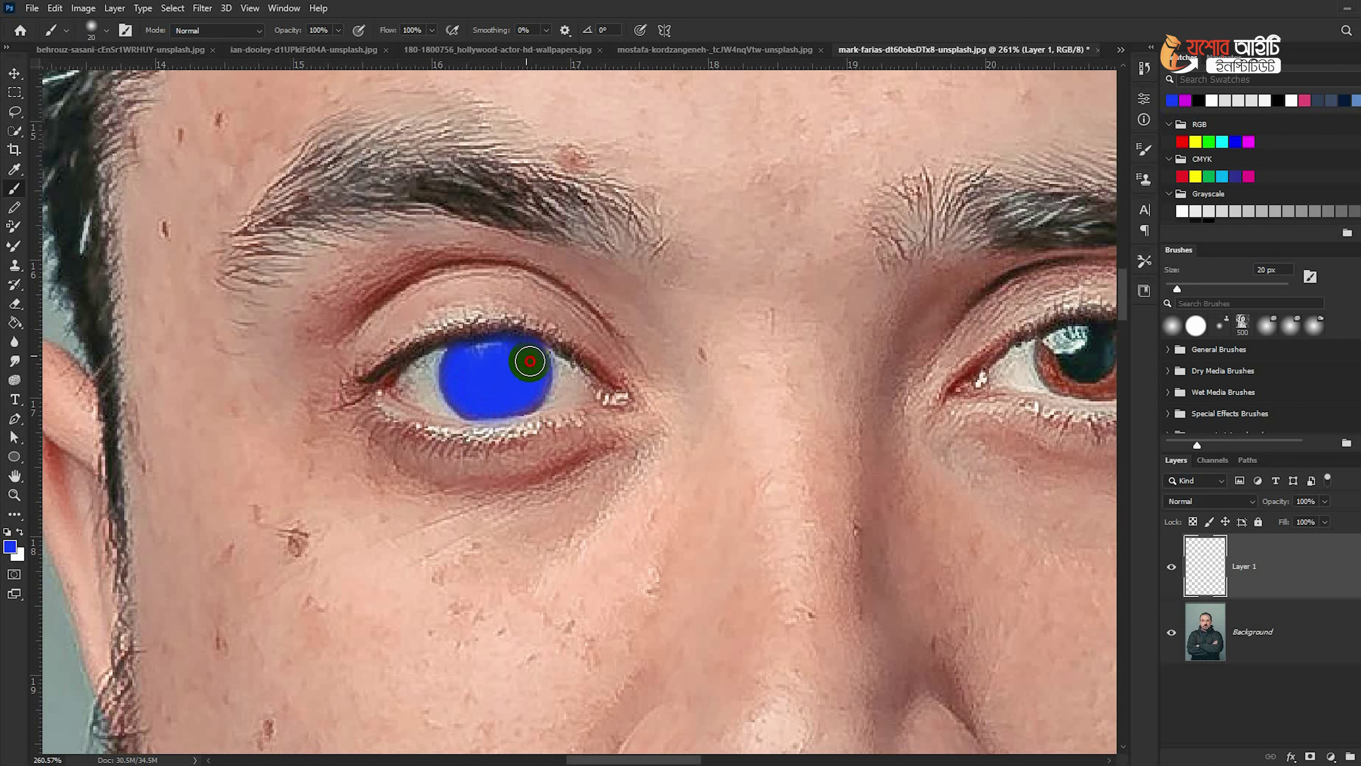
pyautogui.moveTo(1011, 354)
pyautogui.mouseDown()
pyautogui.moveTo(722, 397)
pyautogui.moveTo(782, 428)
pyautogui.moveTo(831, 423)
pyautogui.moveTo(836, 391)
pyautogui.moveTo(759, 389)
pyautogui.moveTo(797, 401)
pyautogui.moveTo(759, 410)
pyautogui.moveTo(808, 431)
pyautogui.mouseUp()
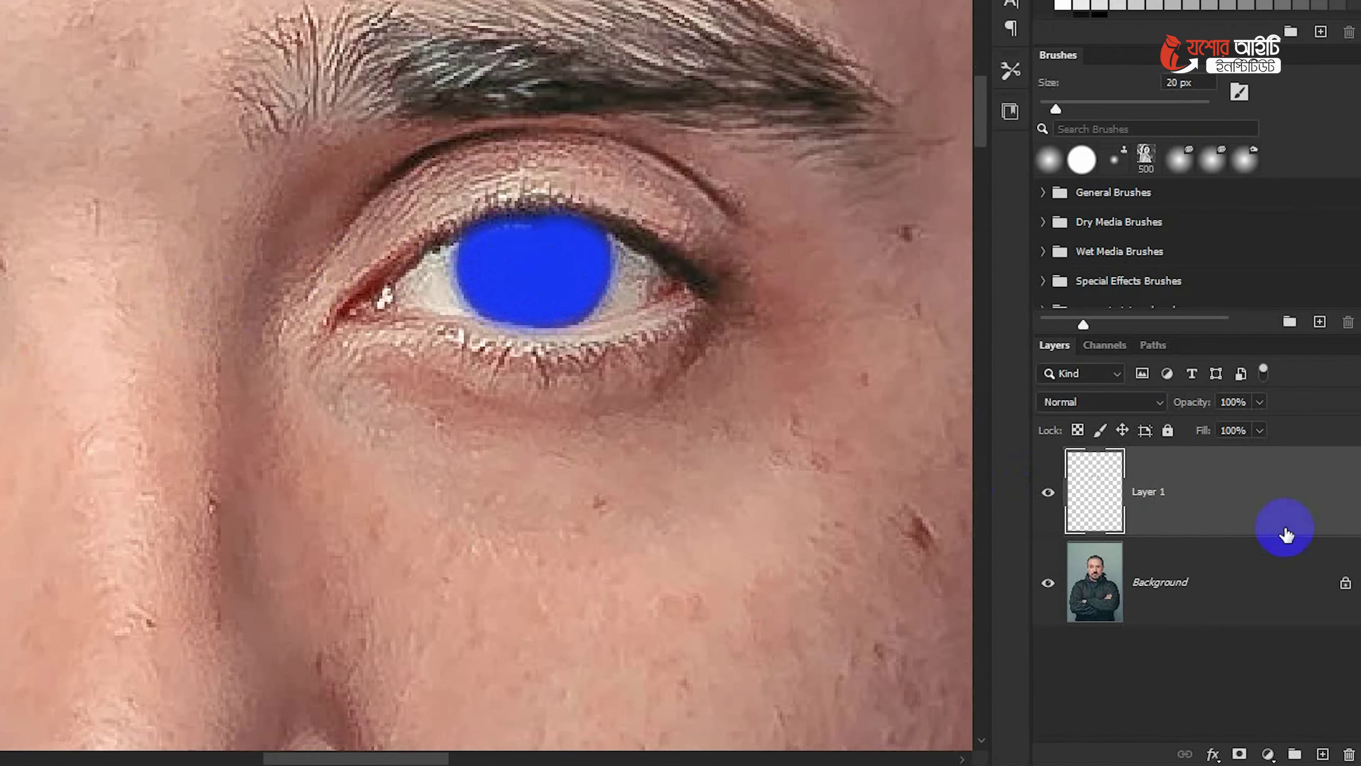
# Set Layer 1's blend mode to Color so the blue paint tints both irises.
pyautogui.click(1233, 502)
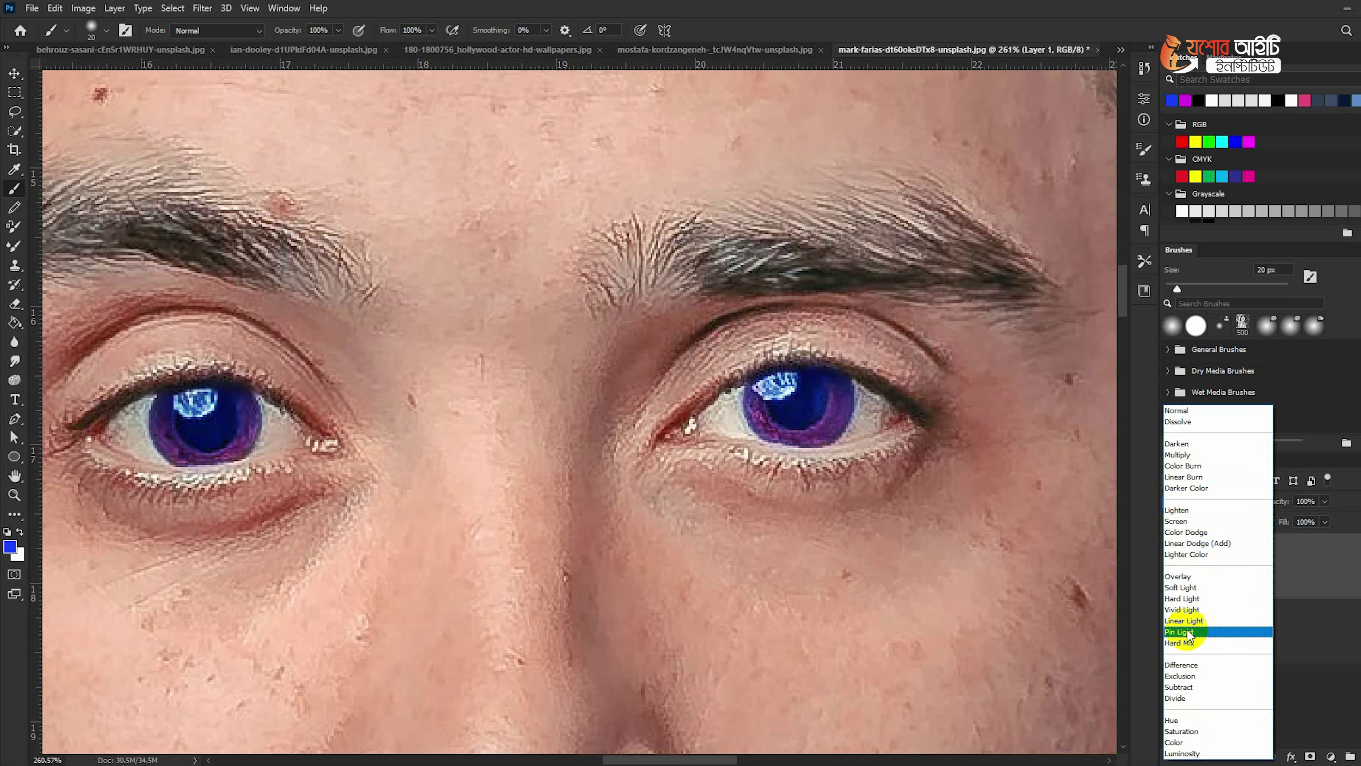
pyautogui.click(1176, 742)
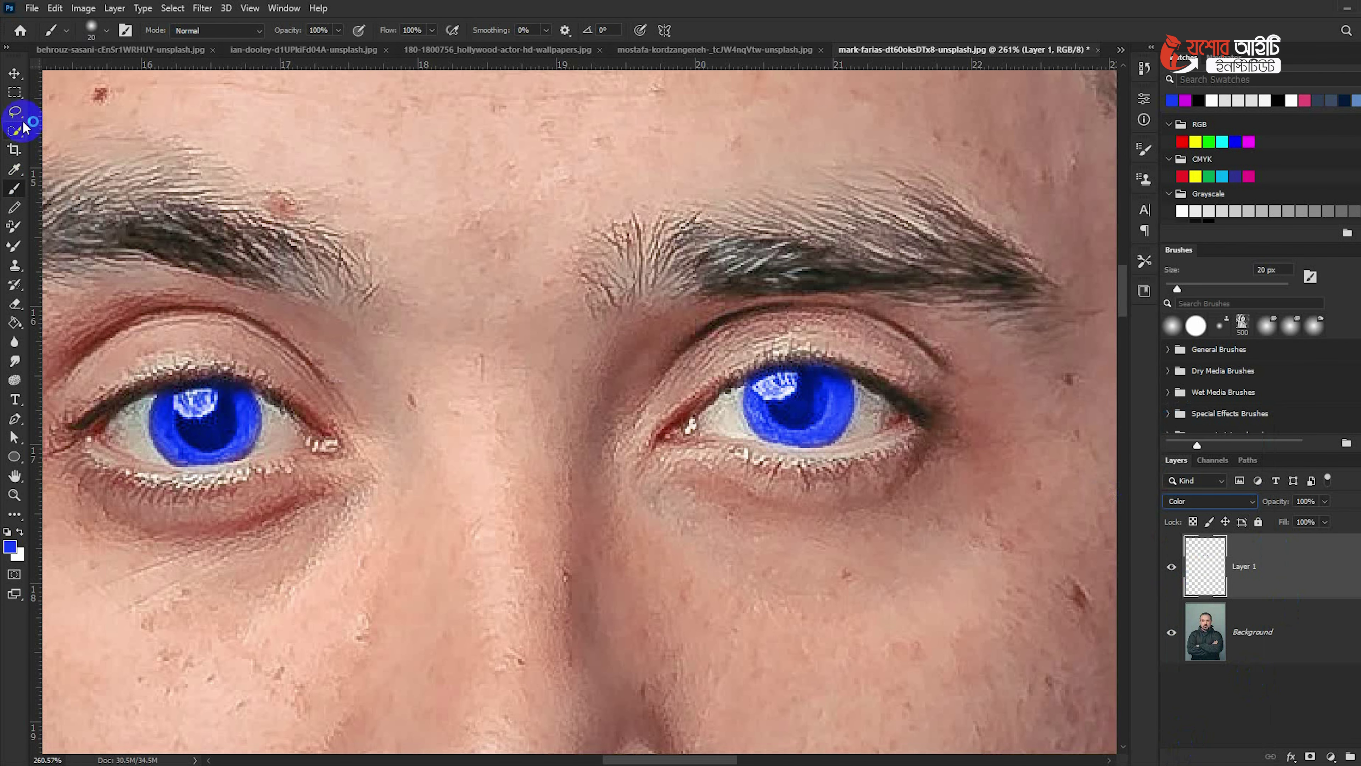
# Lower Layer 1's opacity to 71% and zoom out to check the whole face.
pyautogui.click(15, 73)
pyautogui.moveTo(1295, 502); pyautogui.dragTo(1265, 505)
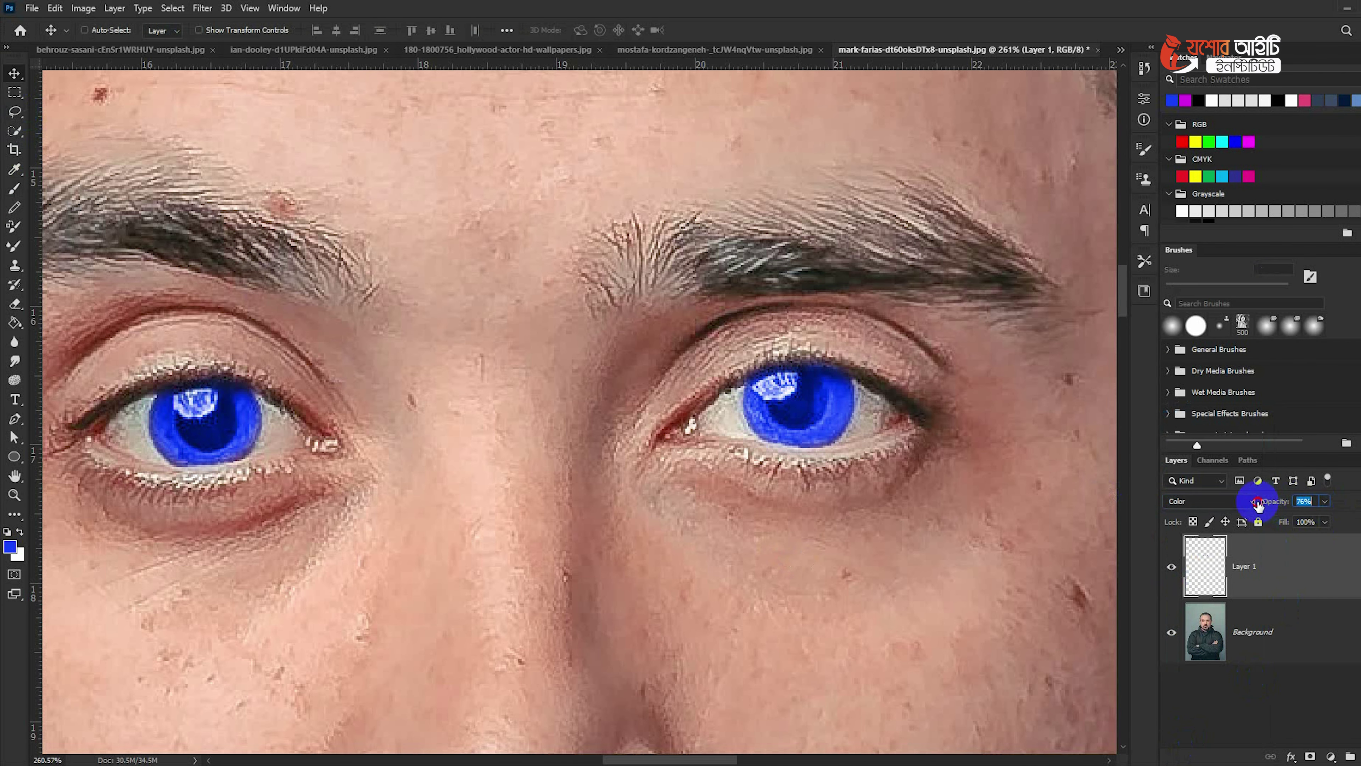
pyautogui.moveTo(1254, 501); pyautogui.dragTo(1255, 501)
pyautogui.hotkey('ctrl', '-')
pyautogui.hotkey('ctrl', '-')
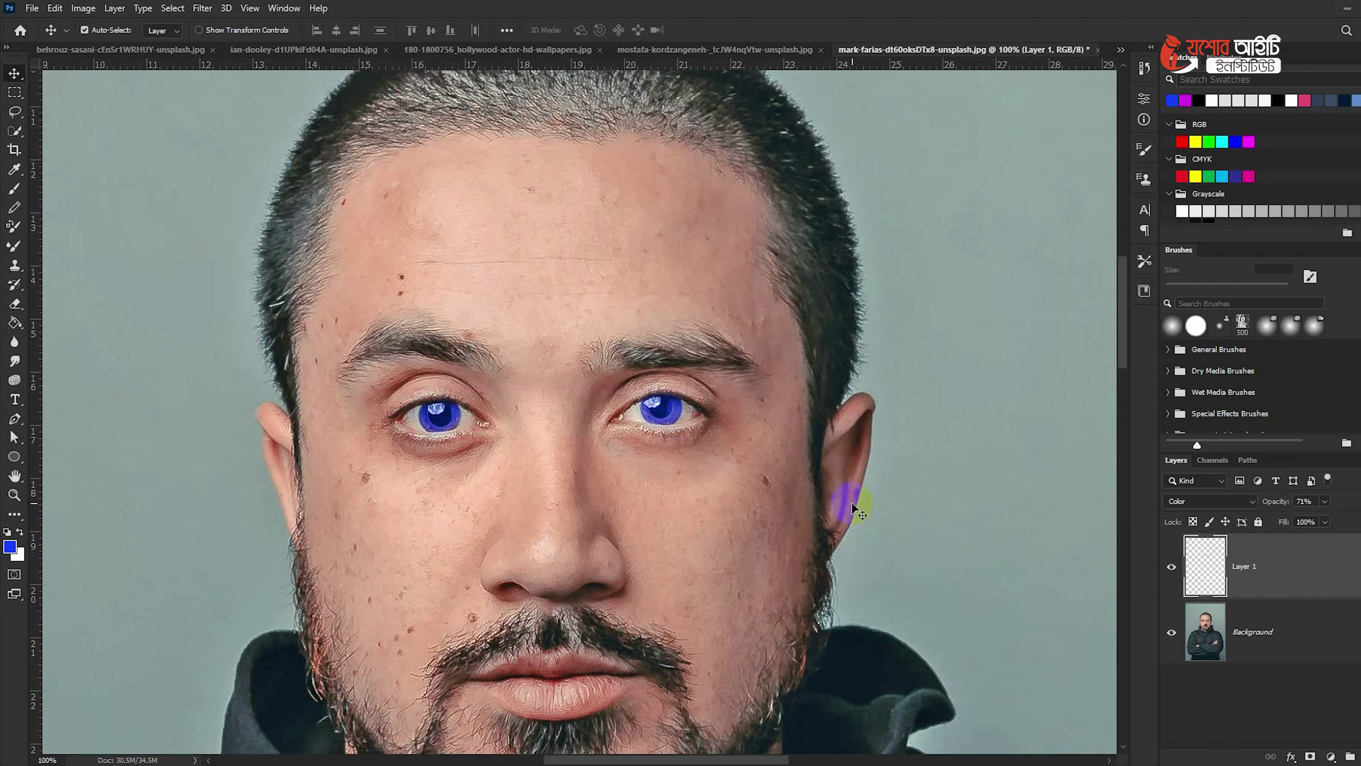
pyautogui.hotkey('ctrl', '-')
pyautogui.hotkey('ctrl', '-')
pyautogui.hotkey('ctrl', '-')
pyautogui.hotkey('ctrl', '-')
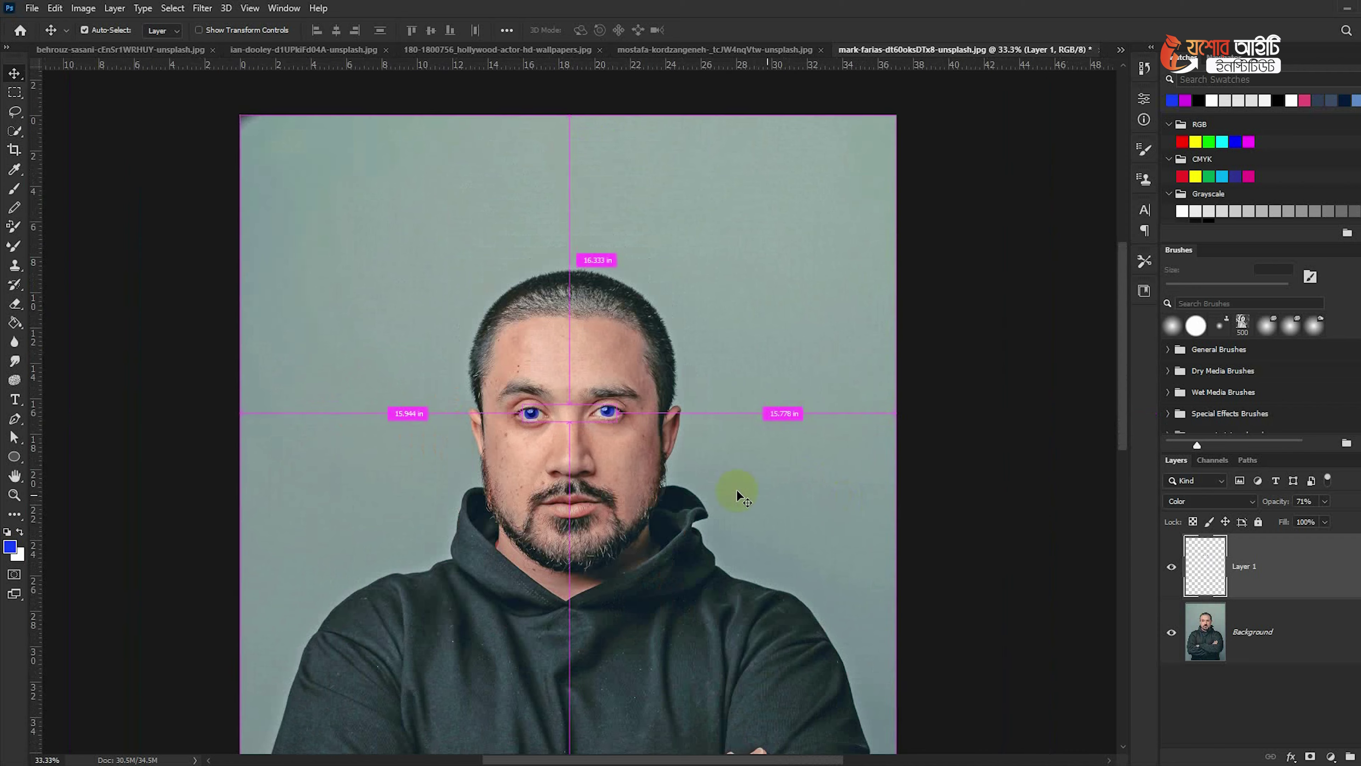
pyautogui.hotkey('ctrl', '+')
pyautogui.hotkey('ctrl', '+')
pyautogui.hotkey('ctrl', '+')
pyautogui.hotkey('ctrl', '+')
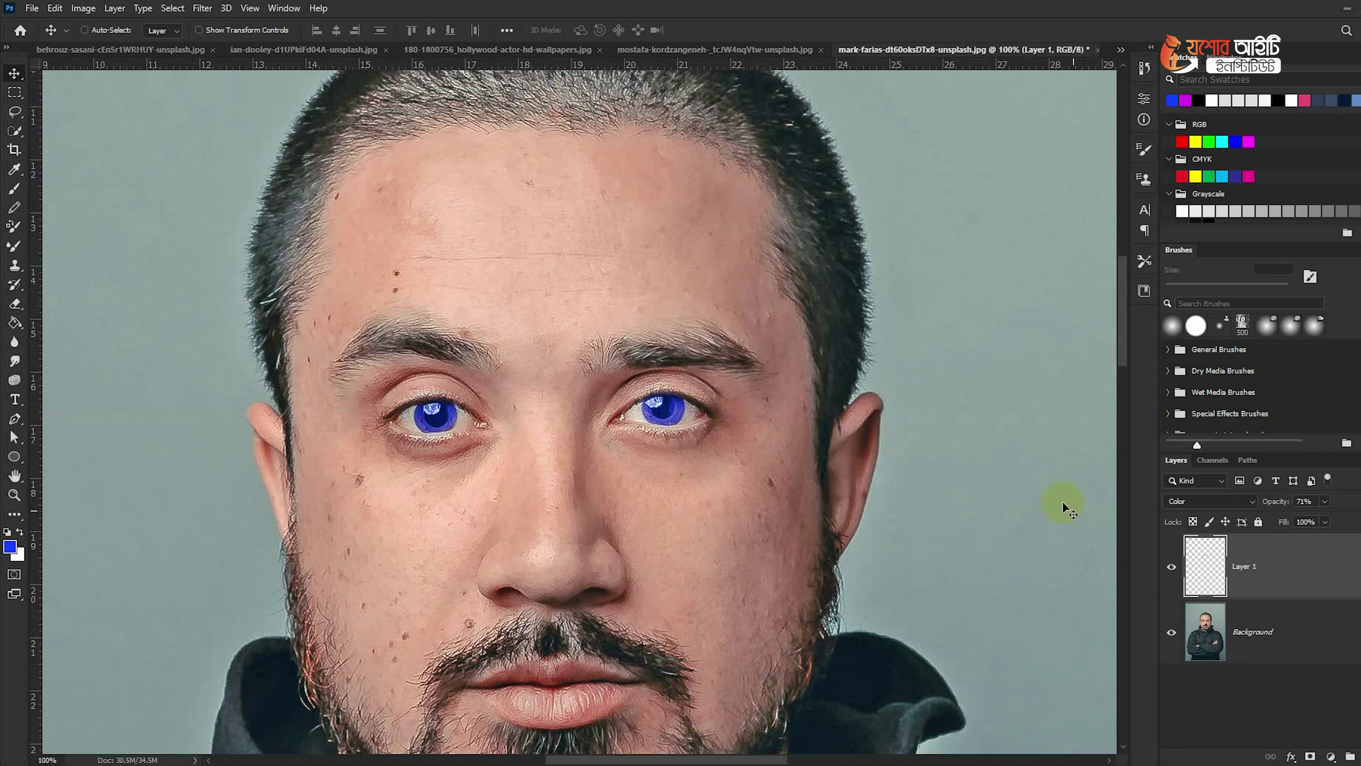
pyautogui.click(83, 8)
pyautogui.moveTo(146, 65)
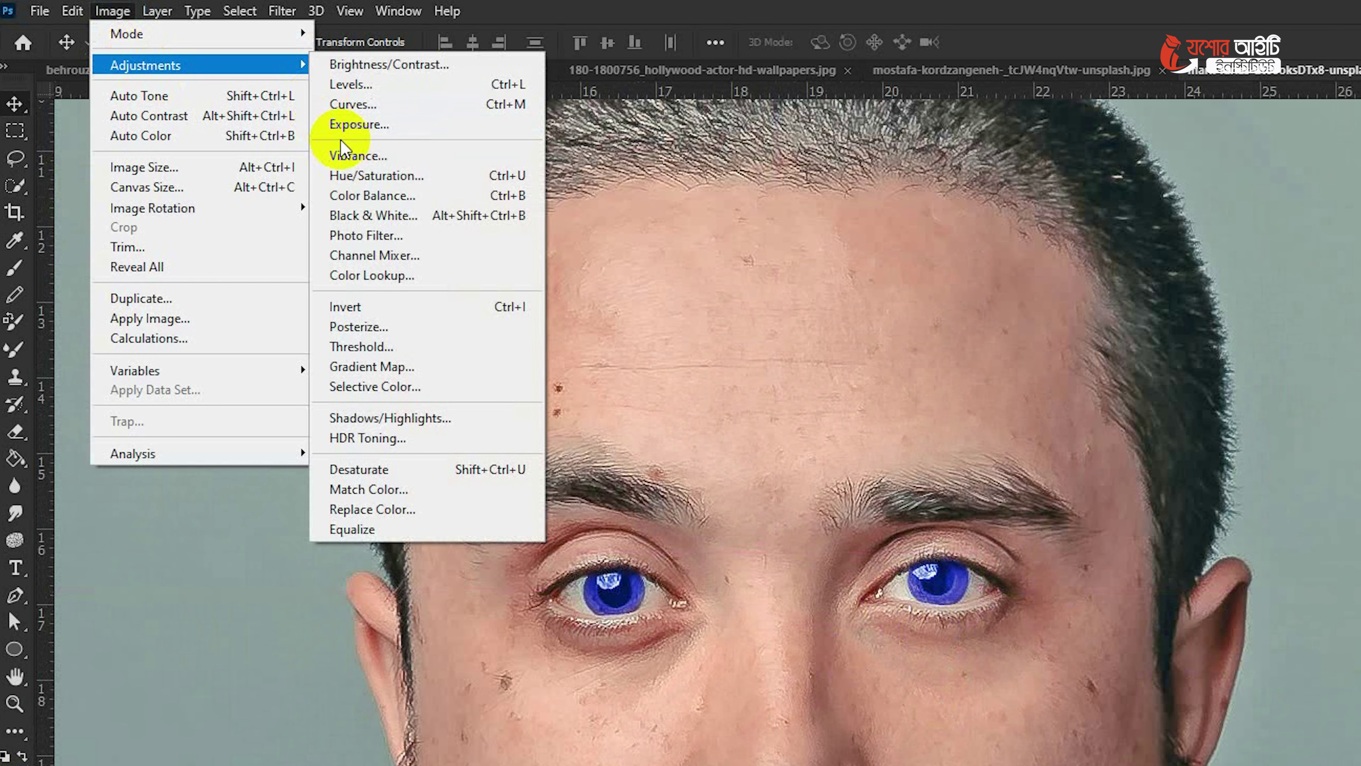
# Shift the blue layer's hue toward a lighter blue with Hue/Saturation.
pyautogui.click(376, 176)
pyautogui.moveTo(856, 322); pyautogui.dragTo(832, 320)
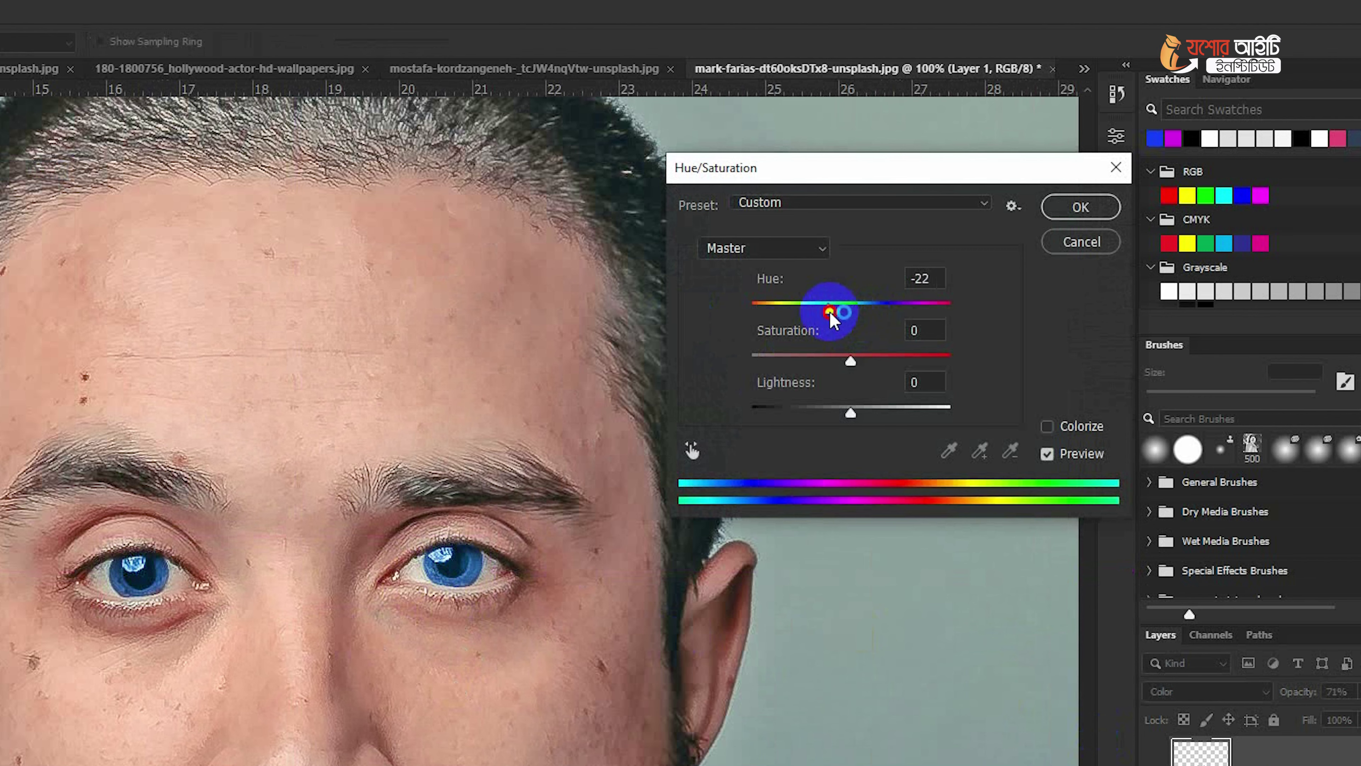
pyautogui.click(1080, 207)
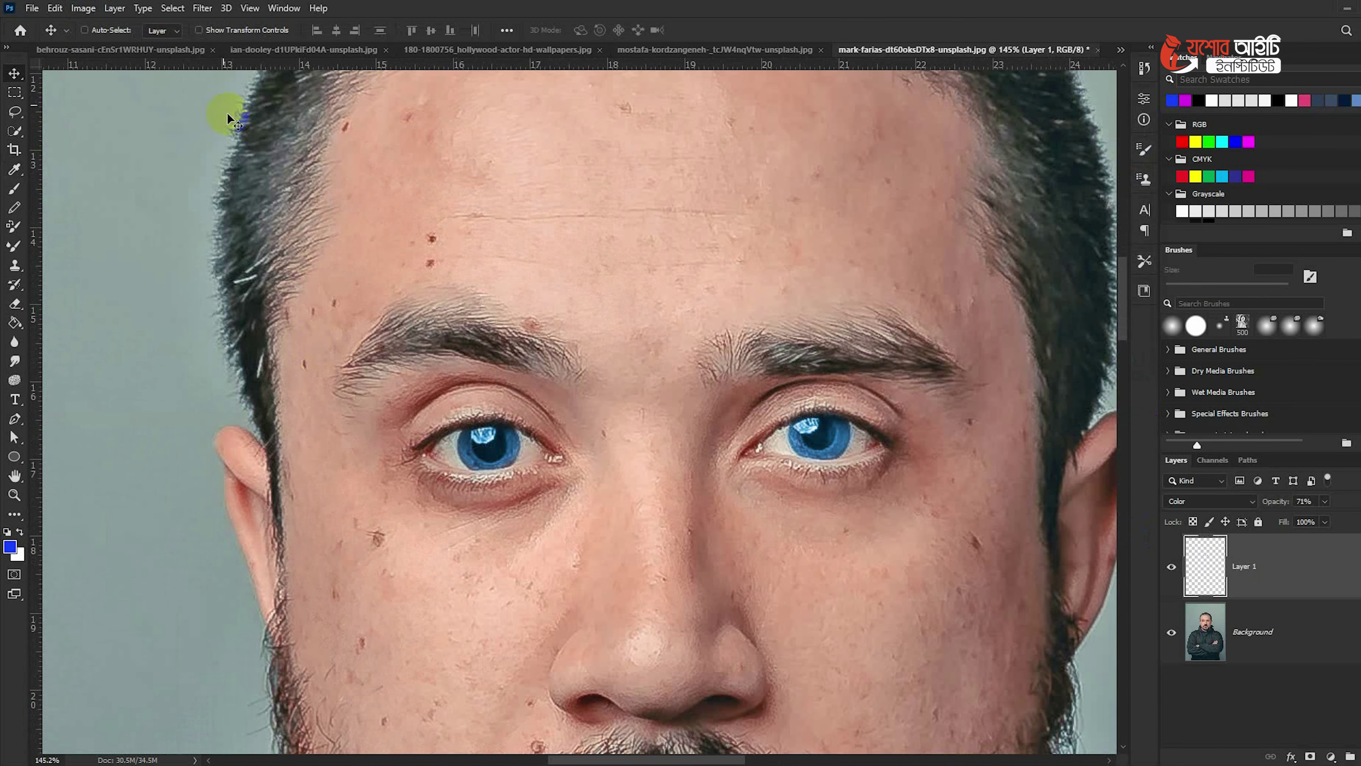
# Soften the blue paint layer with a 1.4-pixel Gaussian Blur.
pyautogui.click(206, 10)
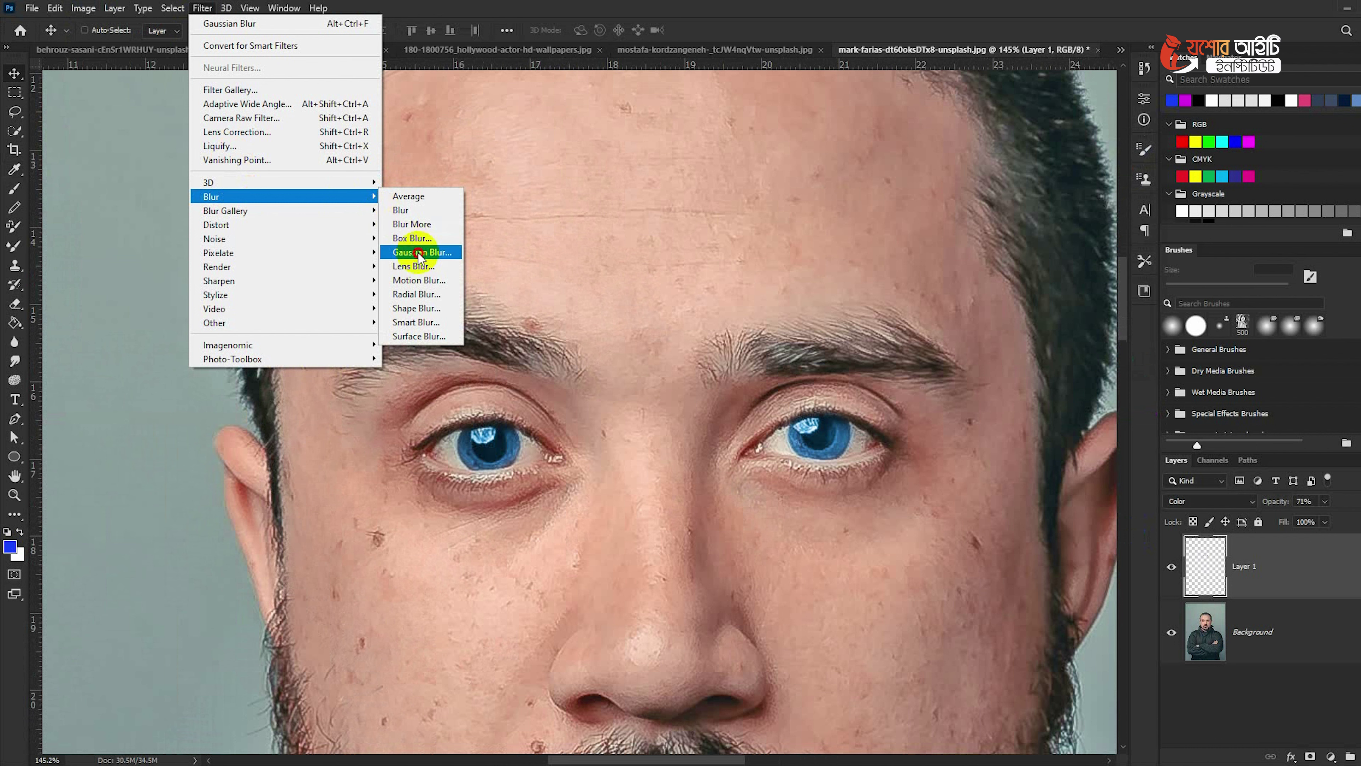
pyautogui.click(423, 252)
pyautogui.moveTo(950, 393); pyautogui.dragTo(939, 393)
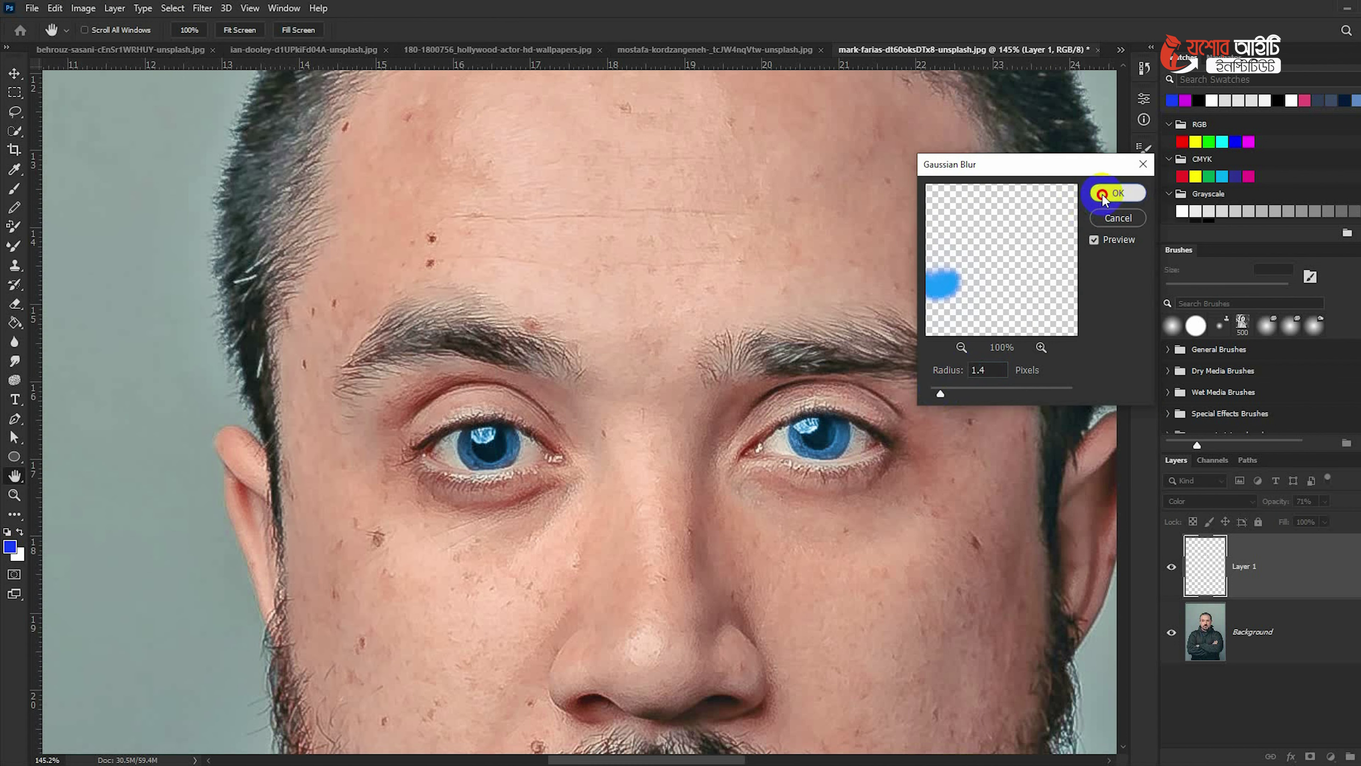
pyautogui.click(1114, 192)
# Adjust Layer 1 to 86% opacity, then delete the blue paint layer.
pyautogui.moveTo(1289, 506); pyautogui.dragTo(1290, 505)
pyautogui.click(792, 461)
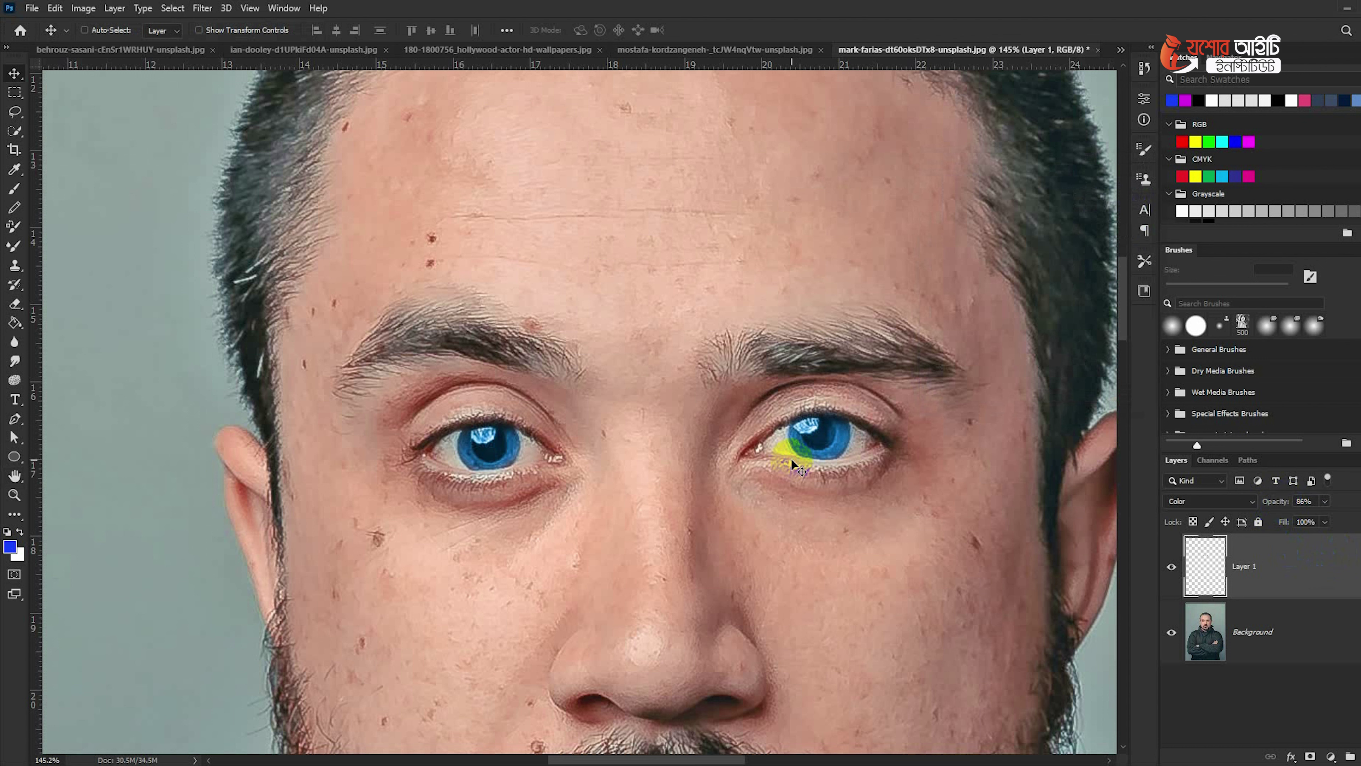
pyautogui.press('Delete')
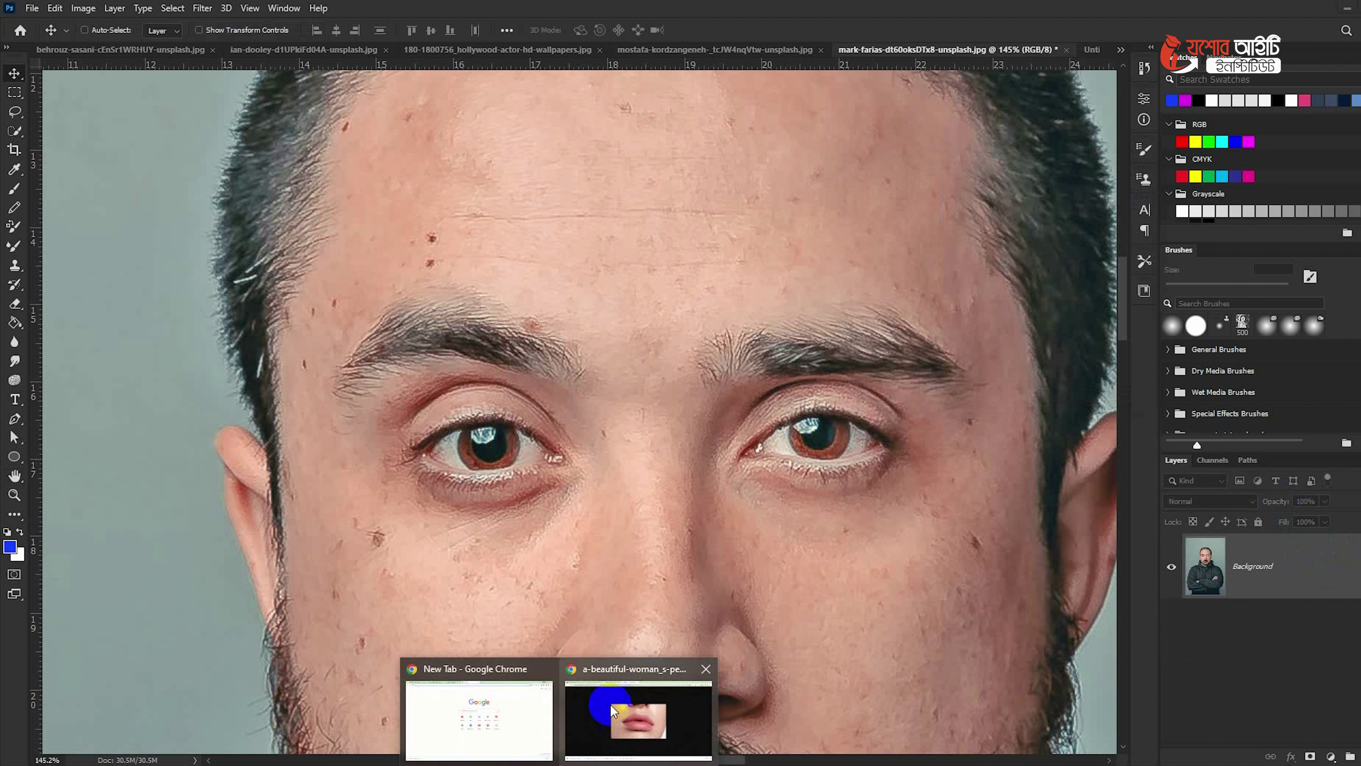
# Search Google Images for 'eye' and copy a close-up blue eye photo.
pyautogui.moveTo(598, 757)
pyautogui.click(654, 643)
pyautogui.click(311, 42)
pyautogui.press('BackSpace')
pyautogui.write('eye')
pyautogui.press('Return')
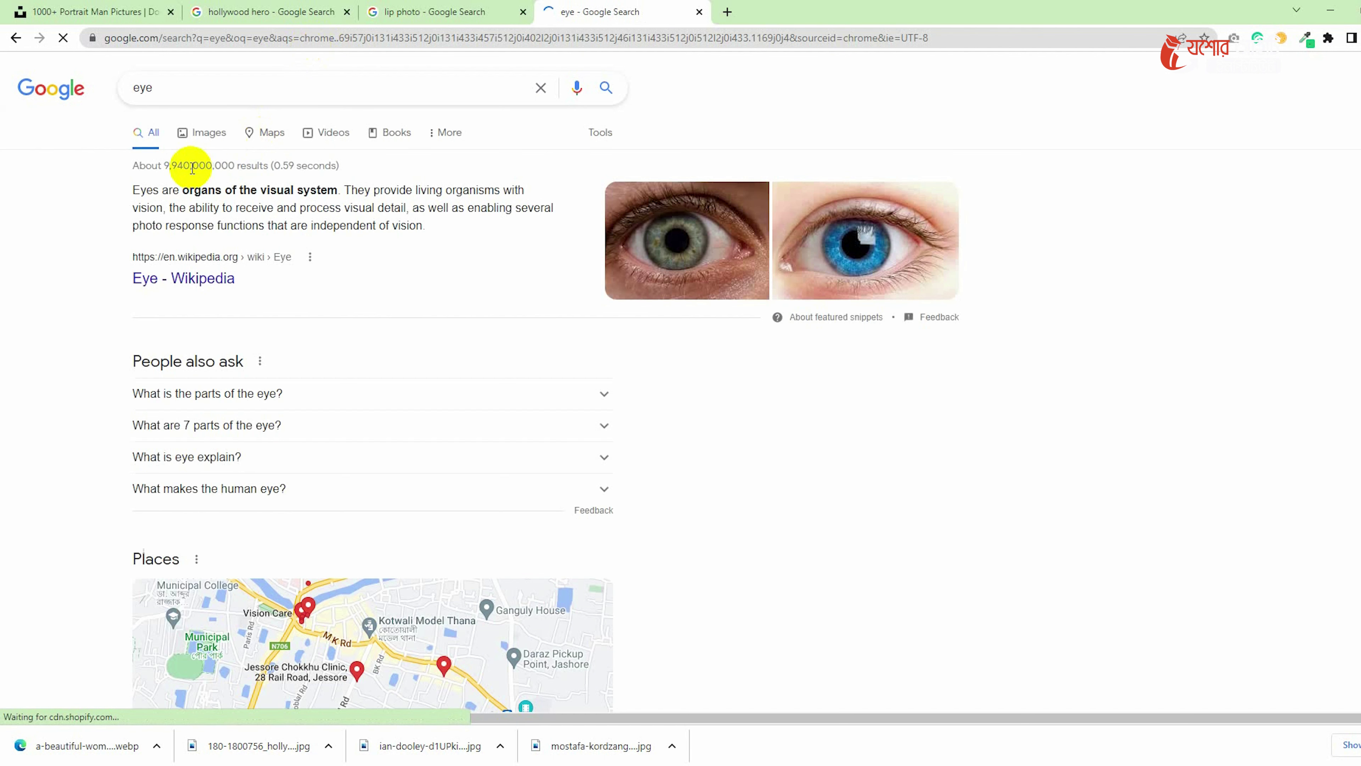
pyautogui.click(202, 140)
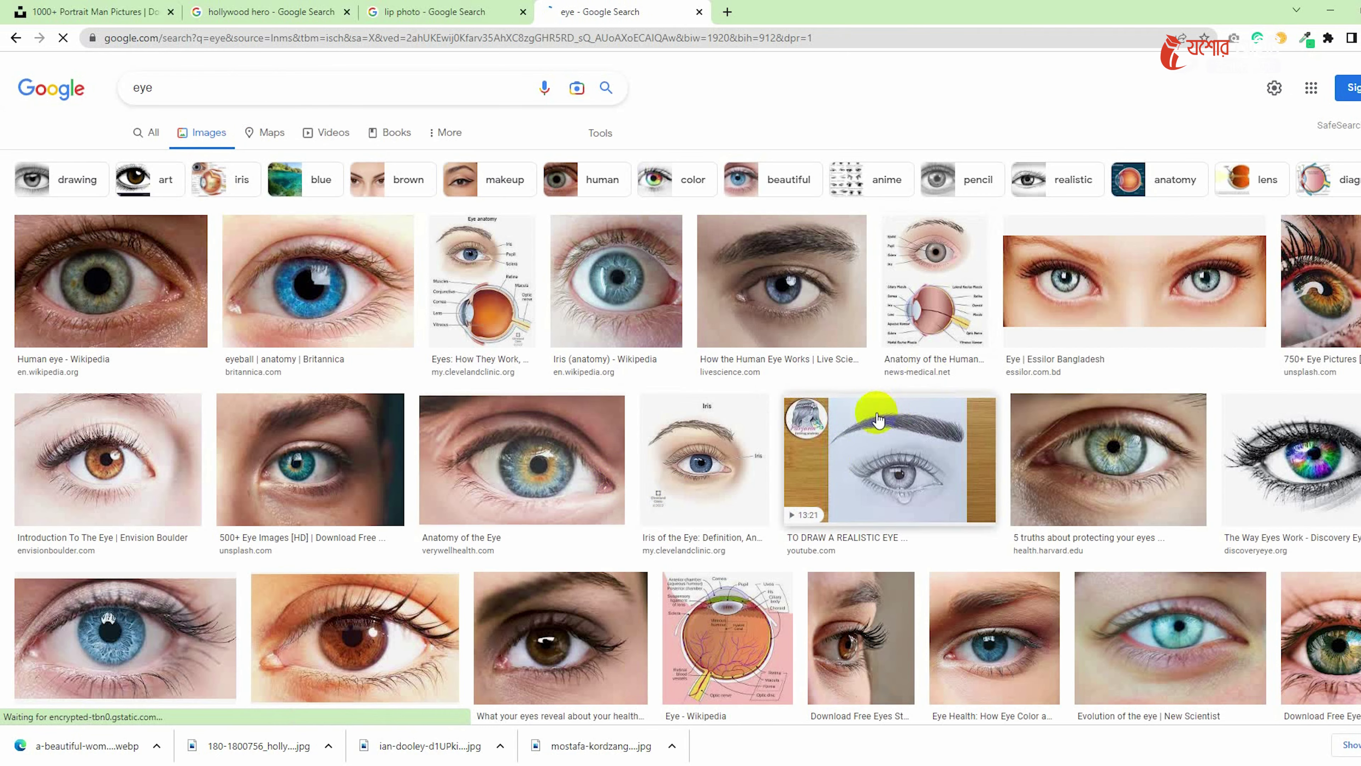
pyautogui.click(107, 633)
pyautogui.rightClick(1090, 212)
pyautogui.click(1096, 349)
# Paste the copied blue eye photo into a new blank Photoshop document.
pyautogui.click(1342, 5)
pyautogui.click(30, 8)
pyautogui.press('Return')
pyautogui.hotkey('ctrl', 'v')
pyautogui.scroll(2, 598, 371)
pyautogui.rightClick(15, 92)
pyautogui.click(57, 106)
# Select the blue iris with a circular marquee and bring it into the portrait.
pyautogui.moveTo(478, 374); pyautogui.dragTo(693, 566)
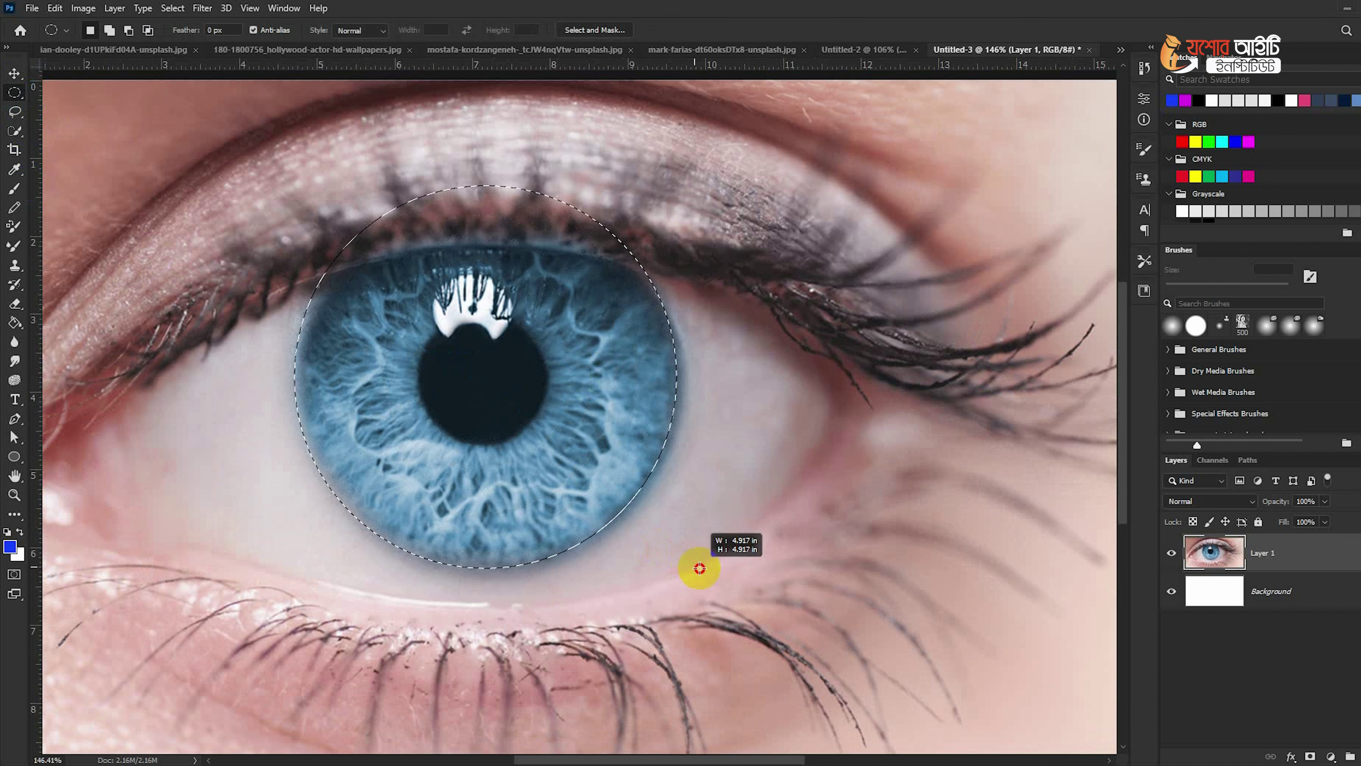
pyautogui.moveTo(693, 566); pyautogui.dragTo(709, 575)
pyautogui.hotkey('ctrl', 'z')
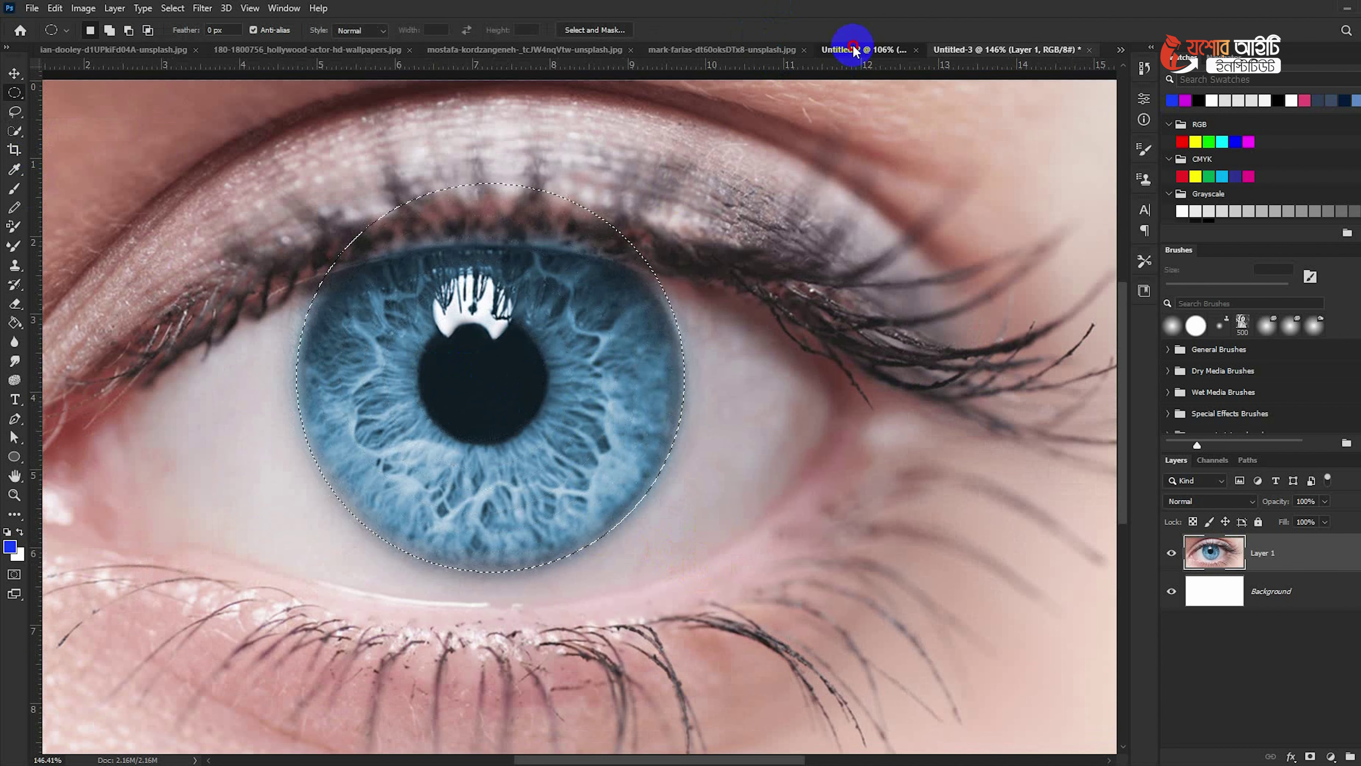
pyautogui.click(854, 48)
pyautogui.click(894, 51)
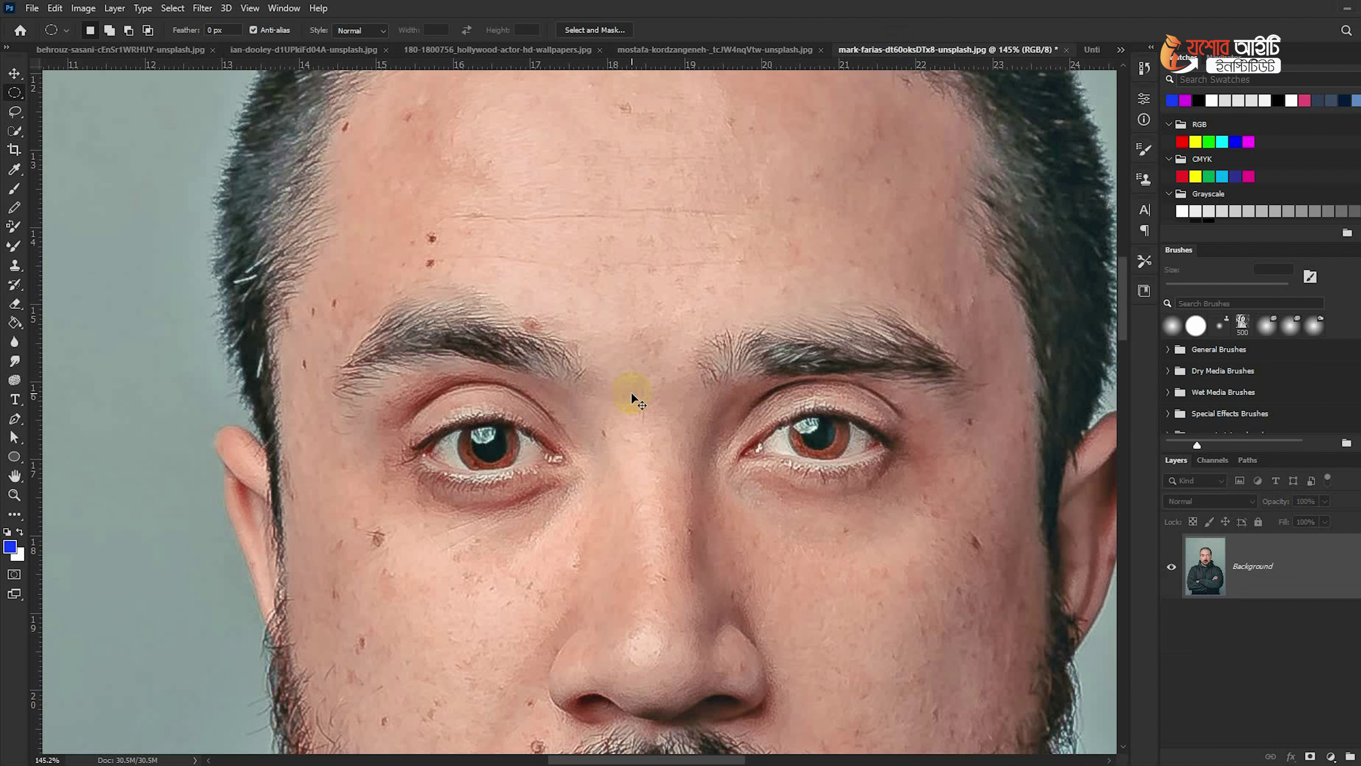
pyautogui.moveTo(630, 394); pyautogui.dragTo(631, 393)
# Scale the pasted iris to about 16.5% and position it over the left eye.
pyautogui.hotkey('ctrl', 't')
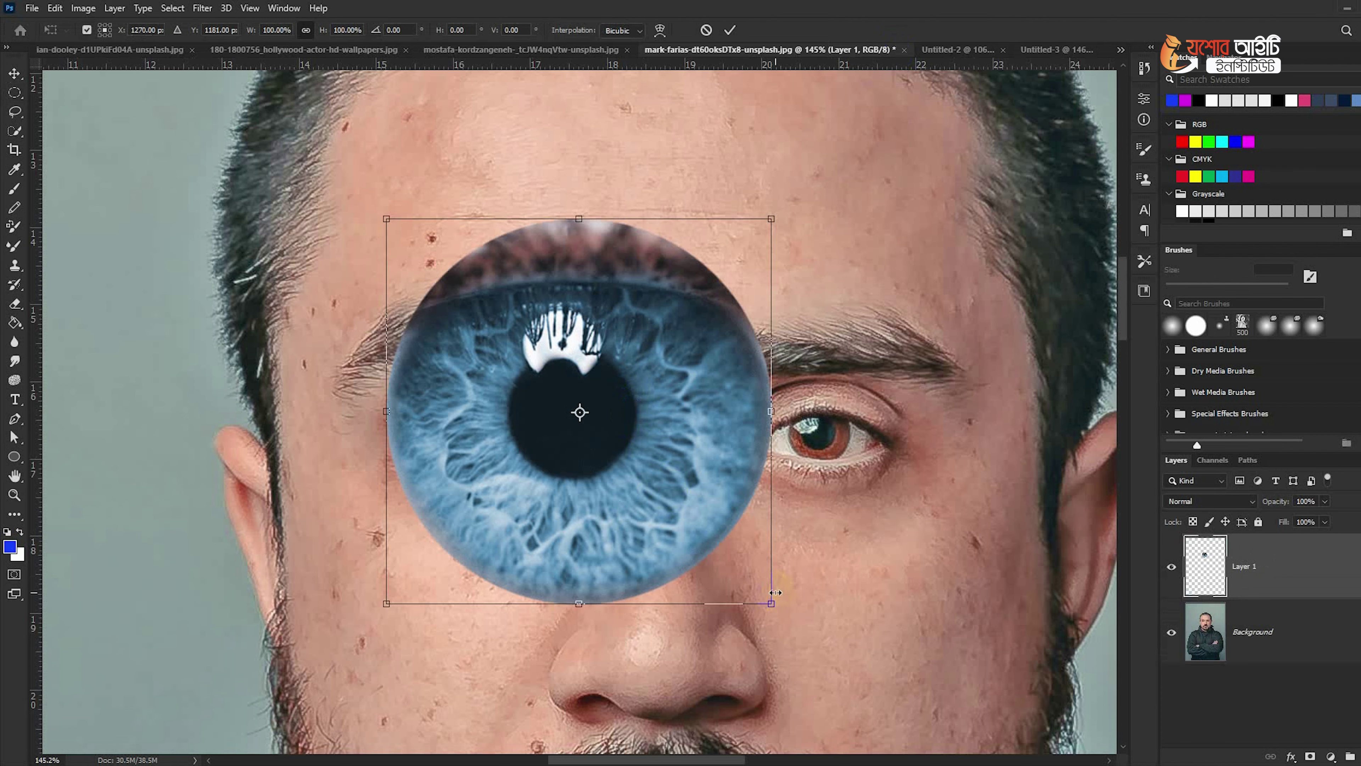
pyautogui.moveTo(768, 600); pyautogui.dragTo(615, 449)
pyautogui.scroll(5, 499, 458)
pyautogui.moveTo(696, 390)
pyautogui.mouseDown()
pyautogui.moveTo(464, 454)
pyautogui.moveTo(465, 473)
pyautogui.mouseUp()
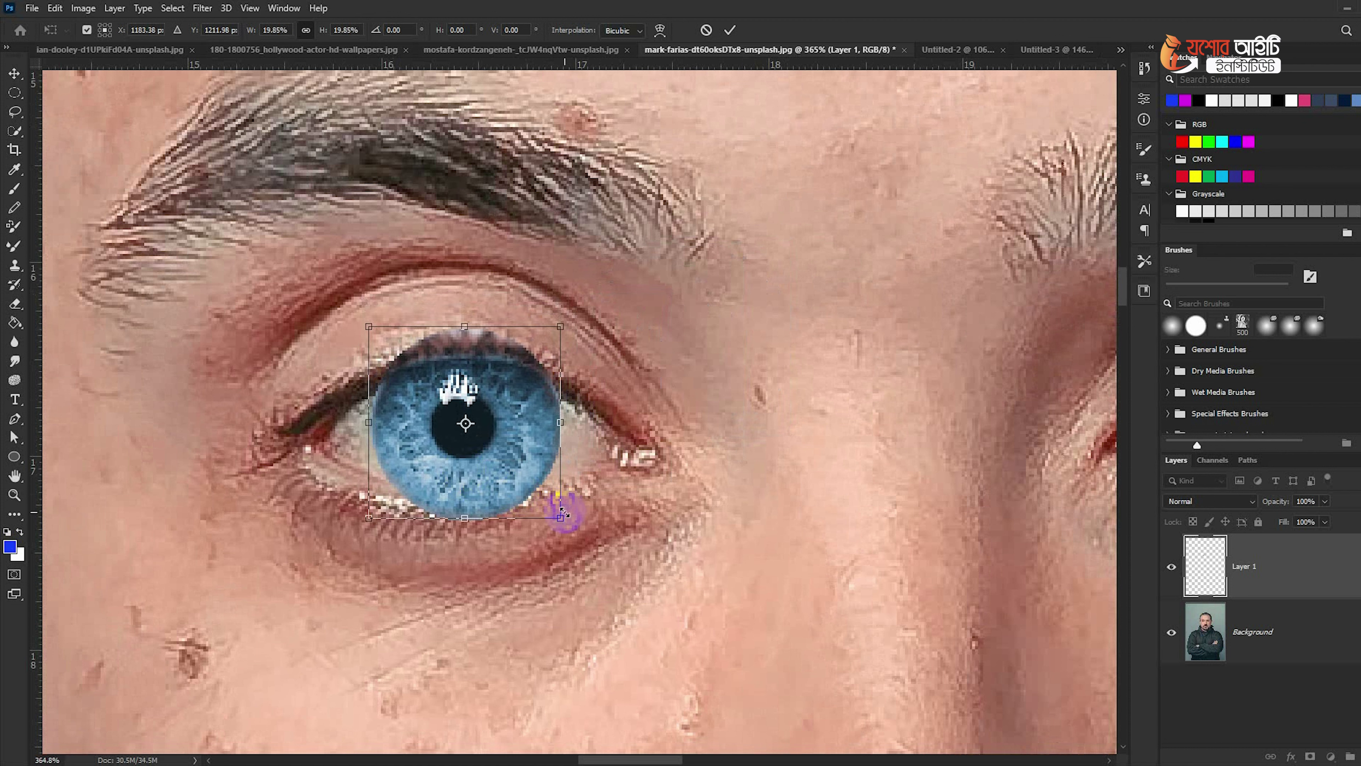
pyautogui.moveTo(560, 513); pyautogui.dragTo(533, 504)
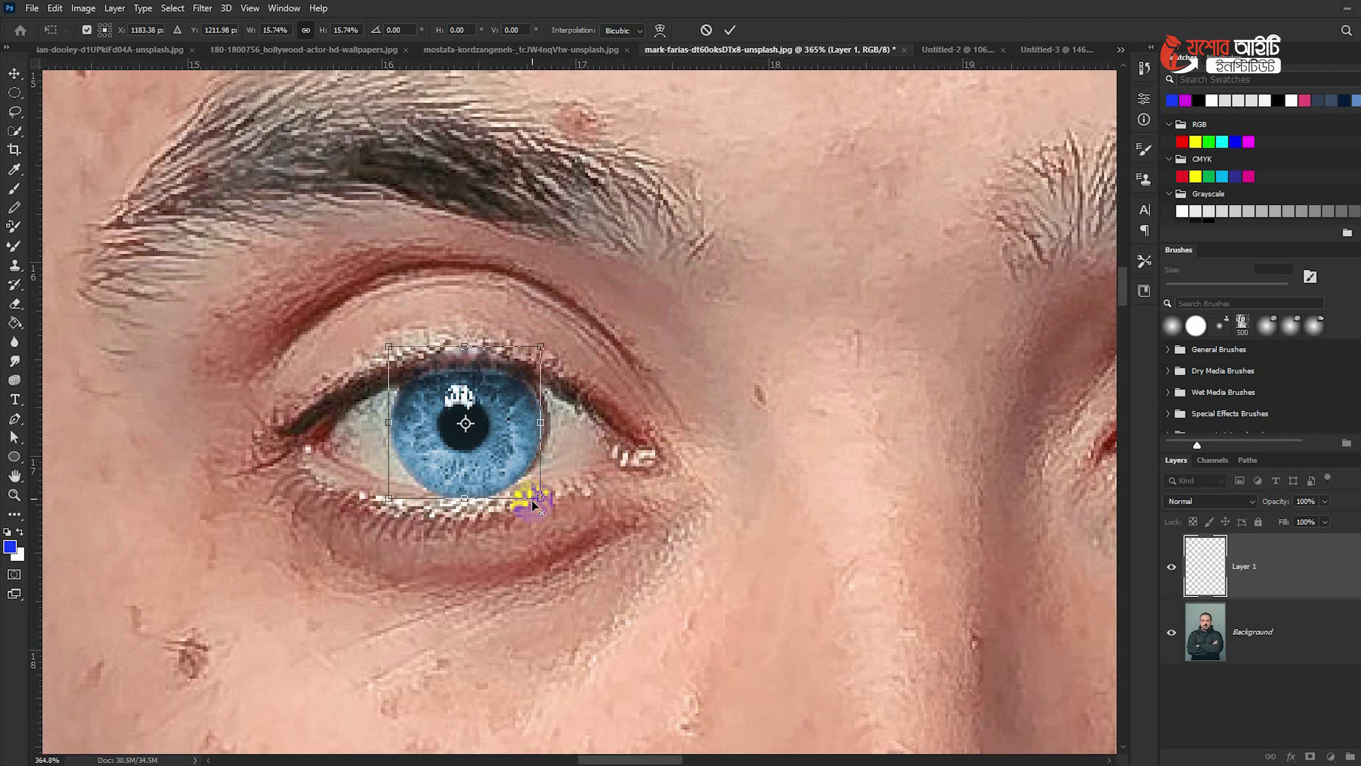
pyautogui.moveTo(547, 420); pyautogui.dragTo(500, 440)
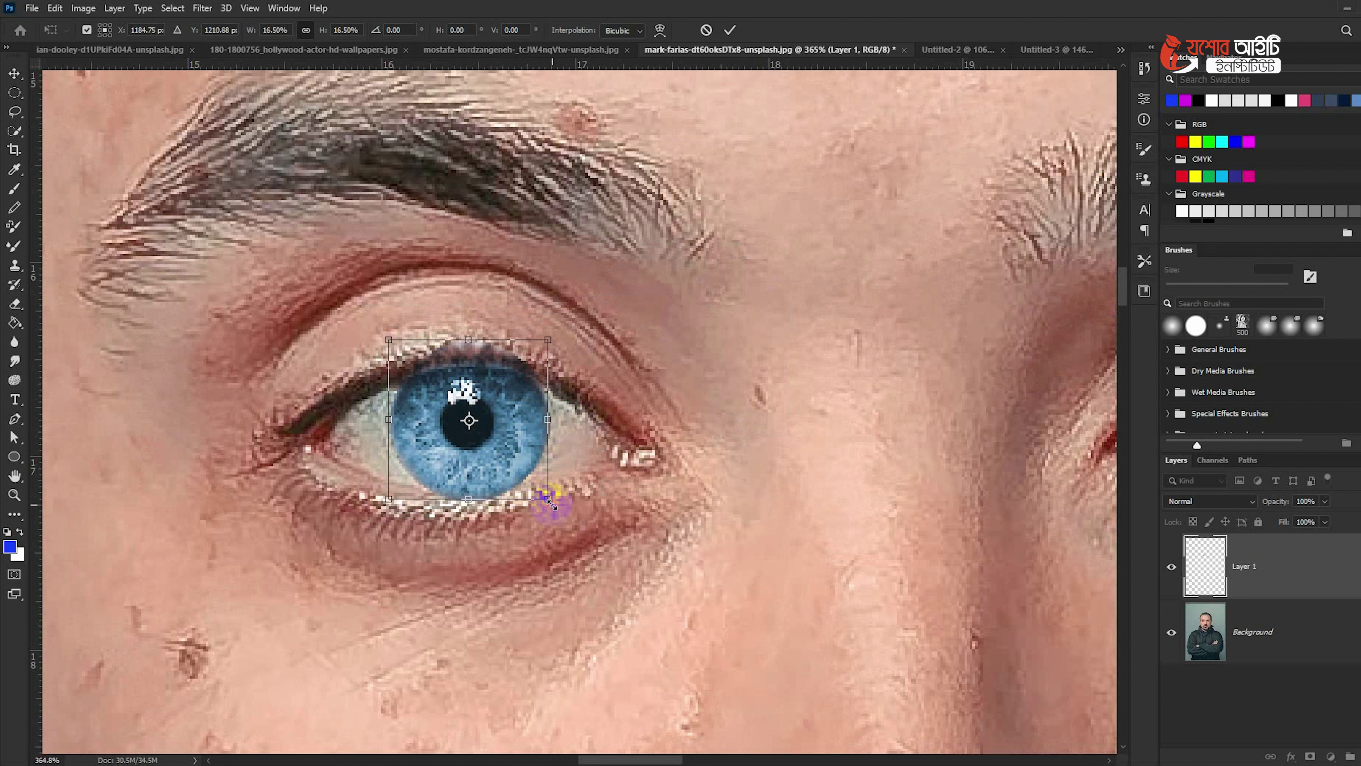
pyautogui.press('Return')
pyautogui.click(17, 293)
# Erase the iris spill along the eyelids with a soft round 15 px eraser at 49% opacity.
pyautogui.click(17, 305)
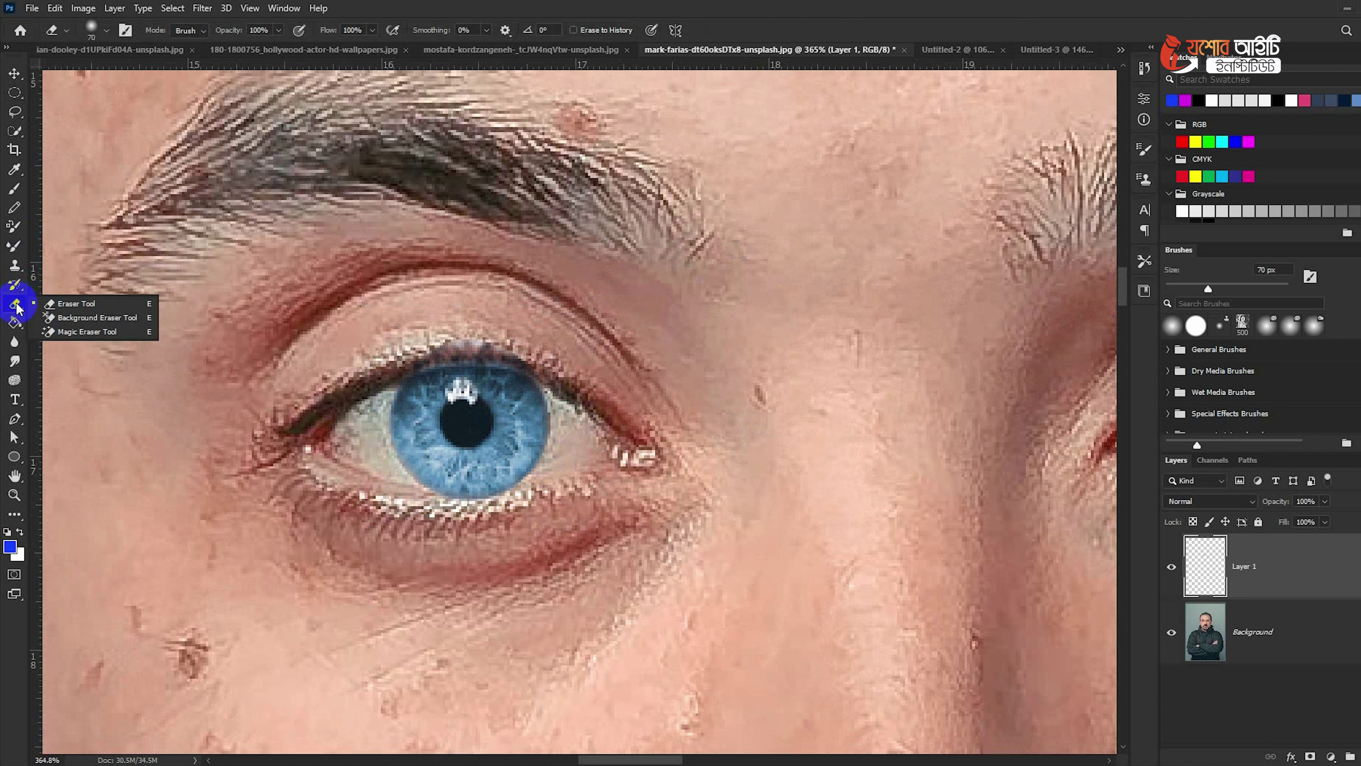
pyautogui.moveTo(287, 338); pyautogui.dragTo(498, 343)
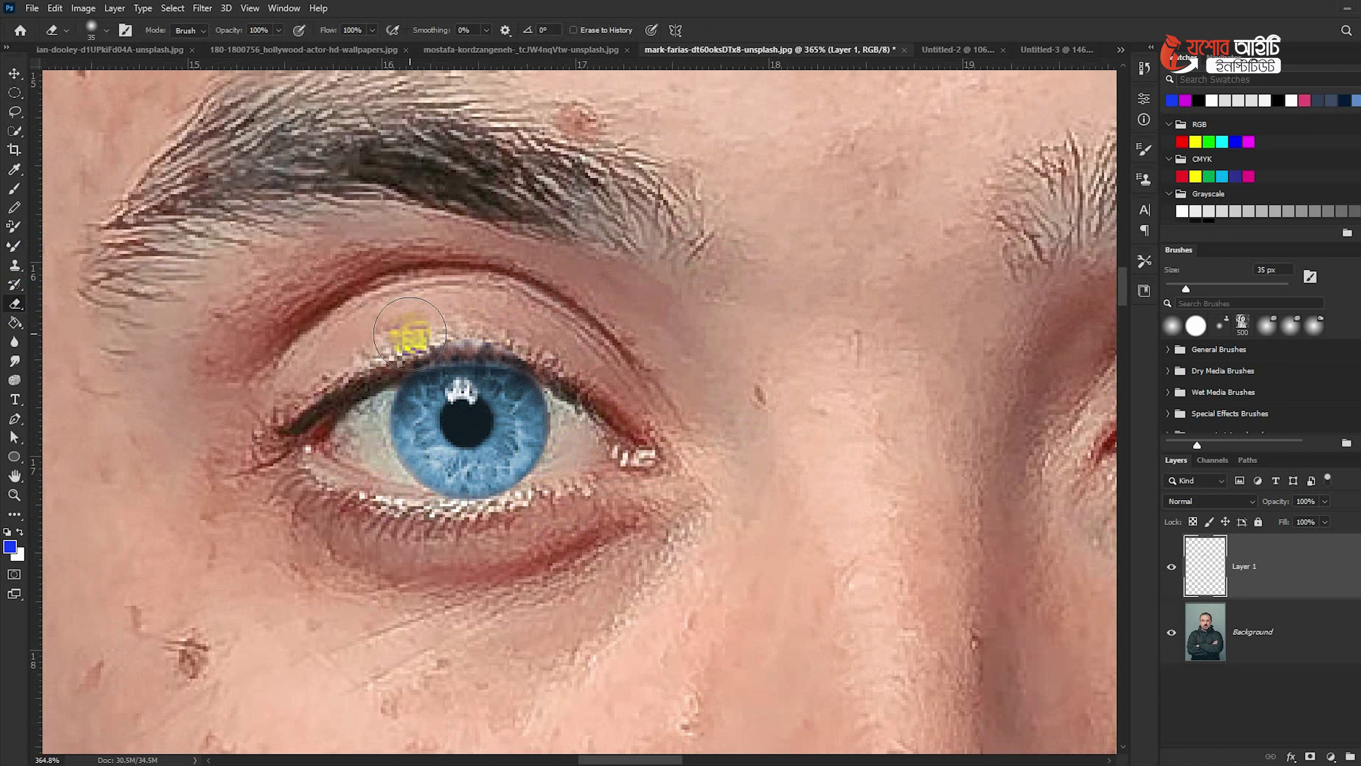
pyautogui.rightClick(611, 307)
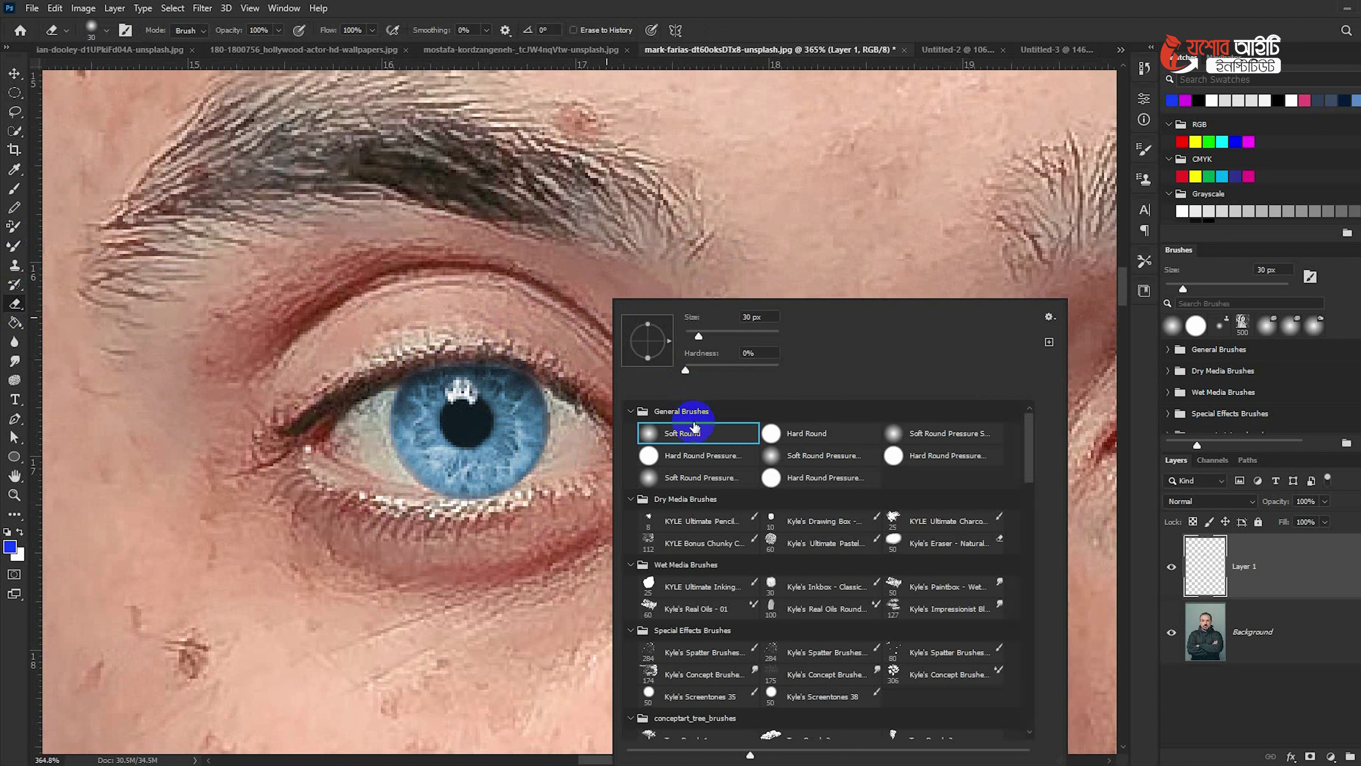
pyautogui.click(492, 332)
pyautogui.press(']')
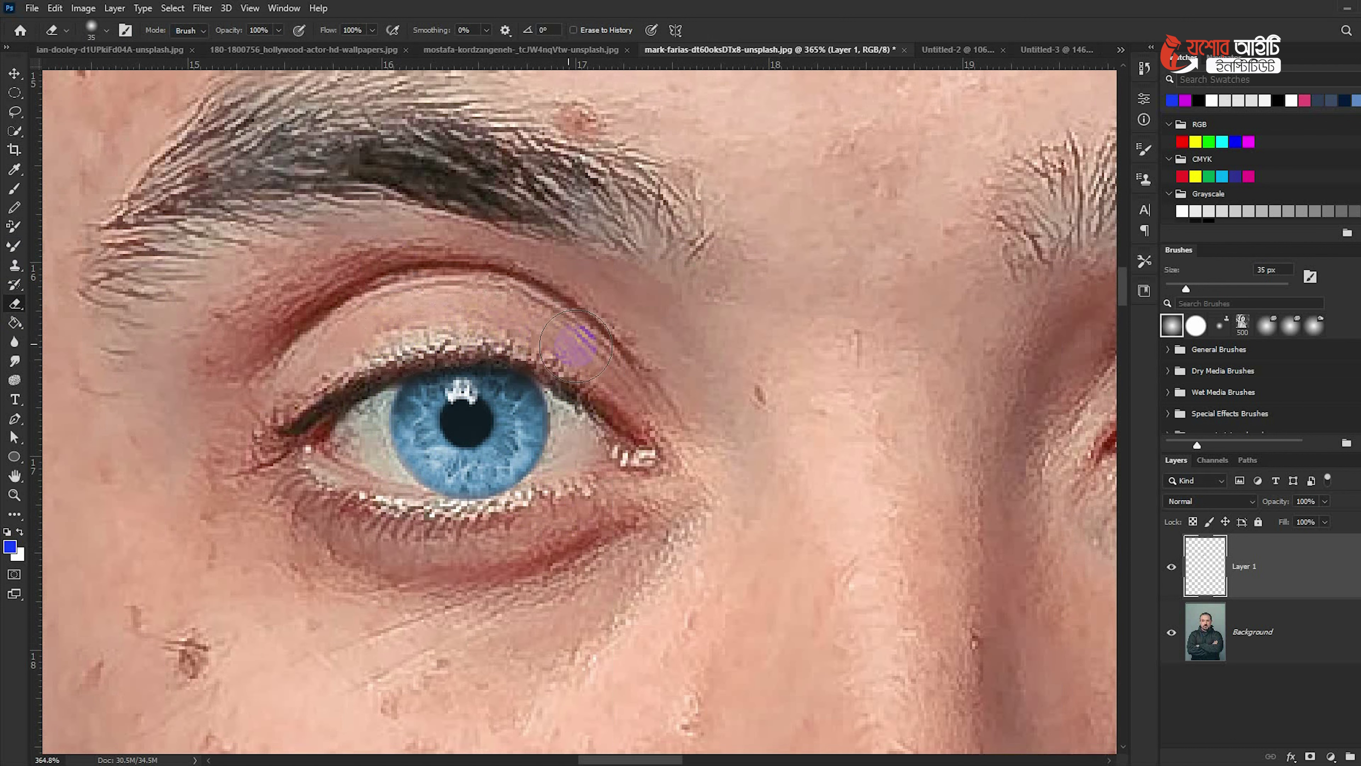
pyautogui.moveTo(228, 30); pyautogui.dragTo(188, 30)
pyautogui.press('[')
pyautogui.moveTo(509, 512); pyautogui.dragTo(397, 510)
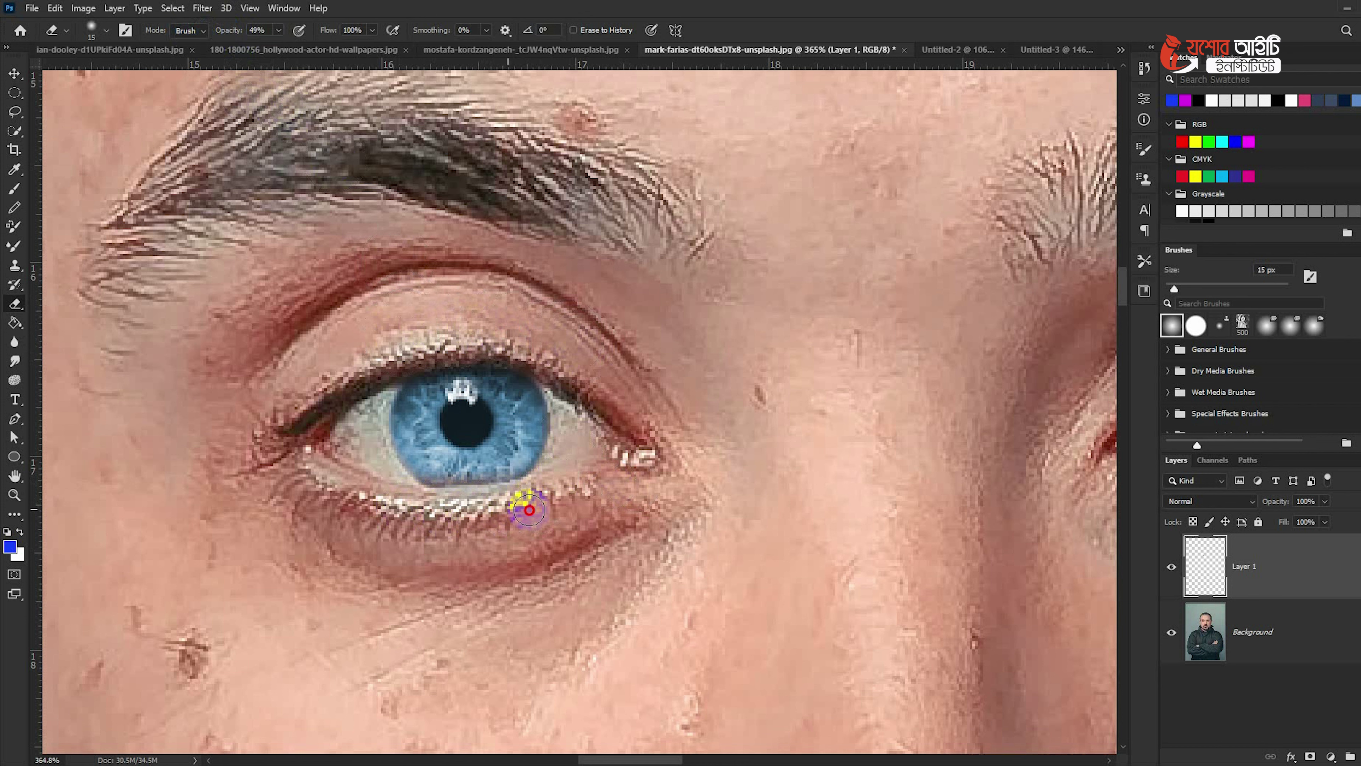
pyautogui.click(15, 73)
pyautogui.scroll(-3, 358, 362)
pyautogui.scroll(-2, 358, 363)
# Alt-drag the iris onto the other eye as Layer 1 copy and zoom out to view the portrait.
pyautogui.moveTo(467, 402); pyautogui.dragTo(768, 372)
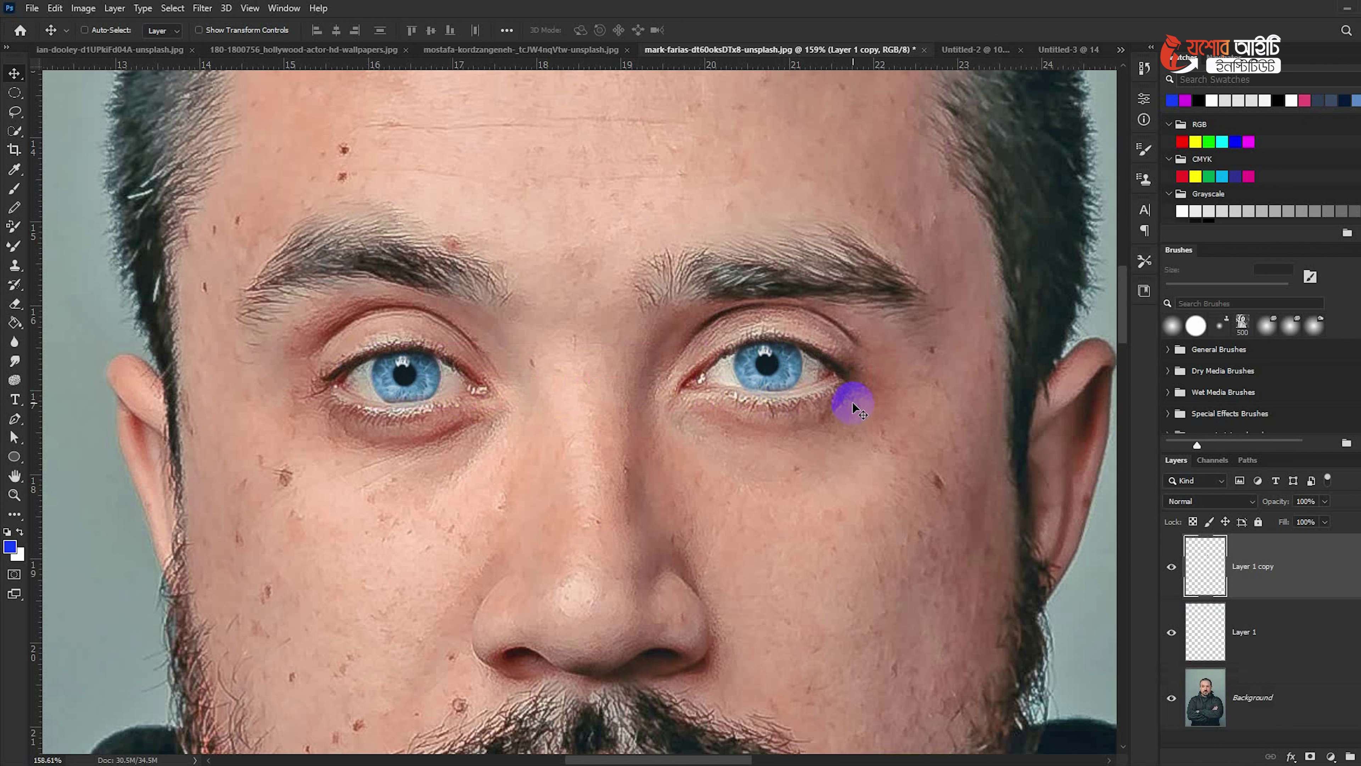
pyautogui.scroll(-3, 803, 375)
pyautogui.scroll(-2, 796, 374)
pyautogui.scroll(-2, 795, 370)
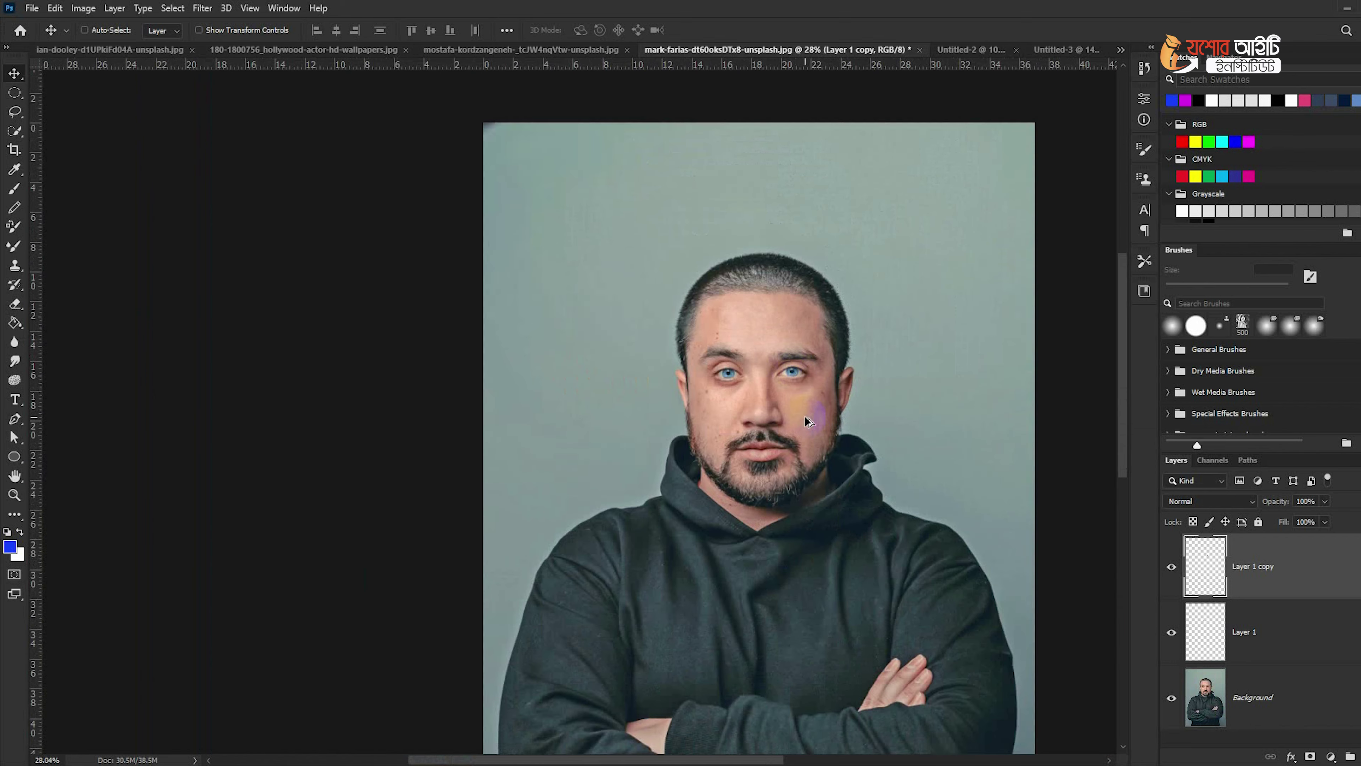